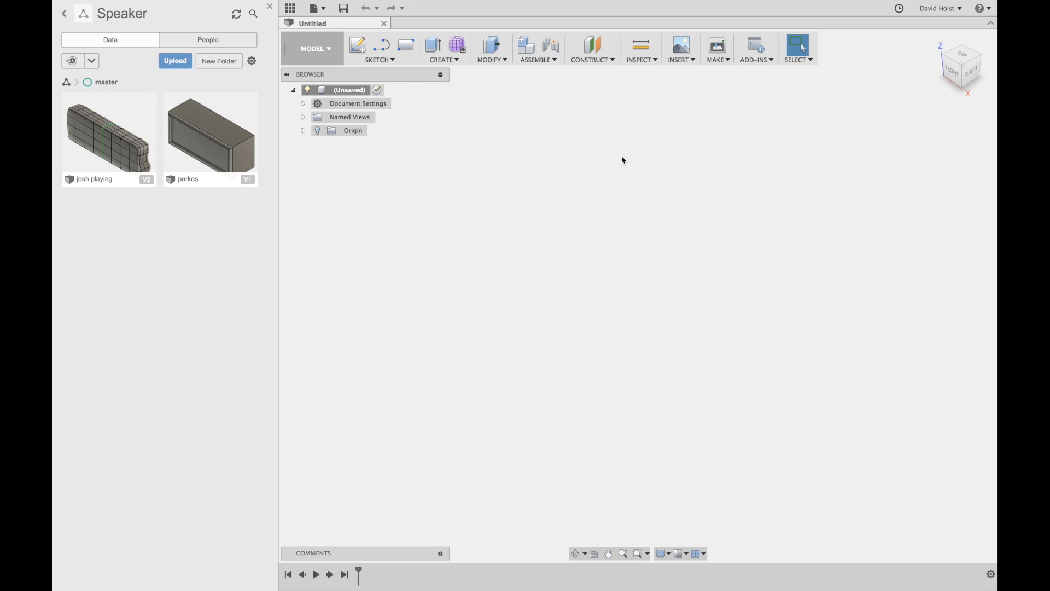
Step: Save the new design as "tute" in the Speaker project
left_click(64, 15)
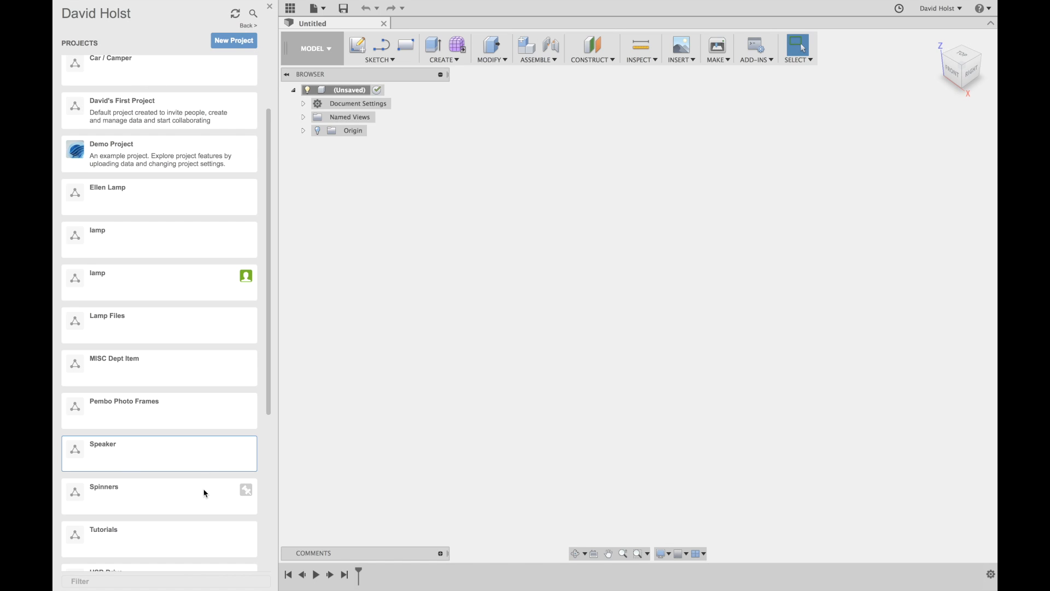
left_click(140, 445)
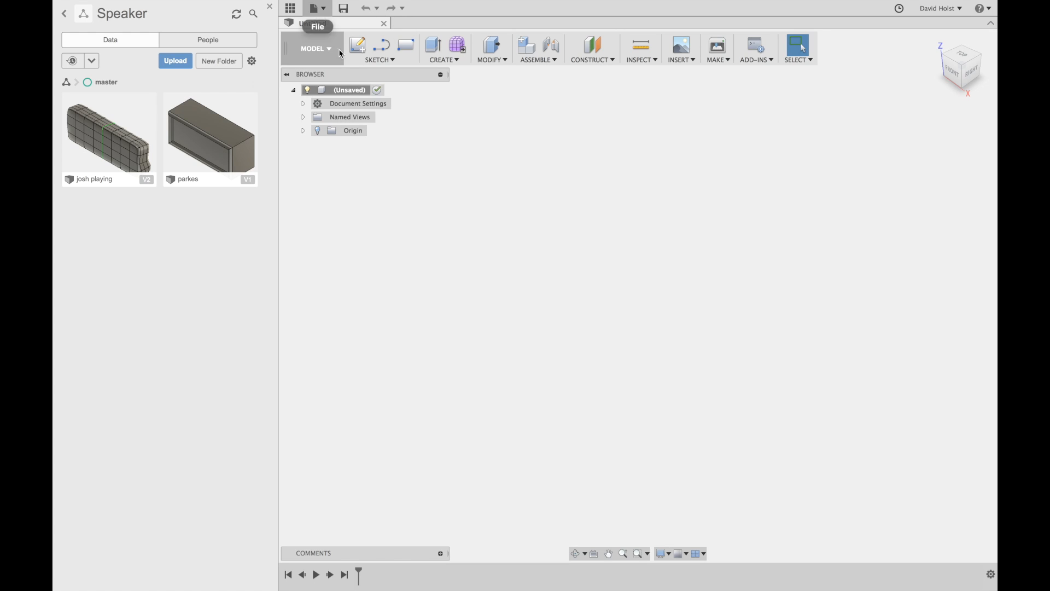
left_click(344, 9)
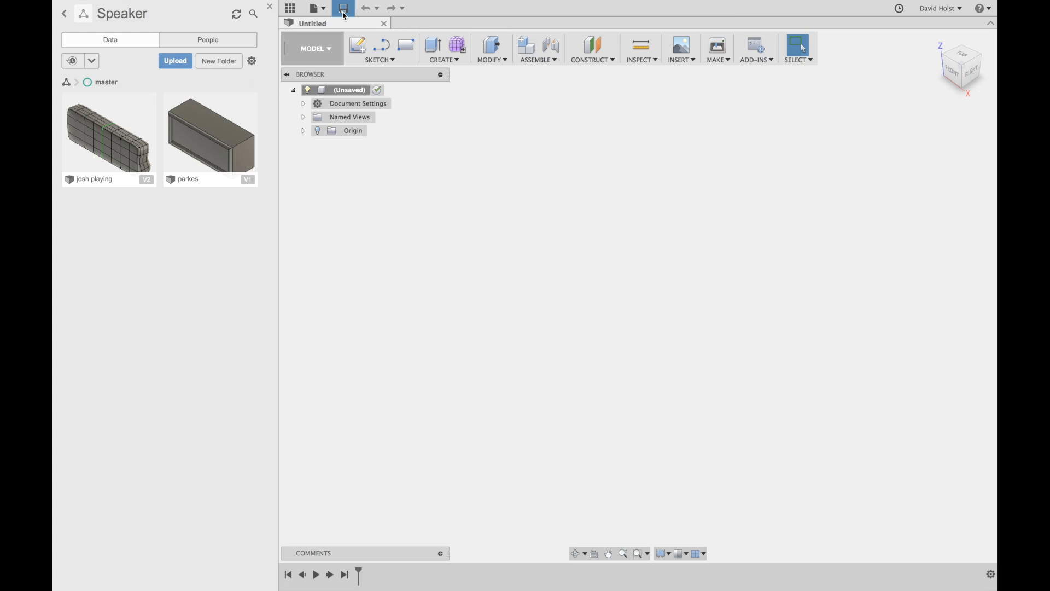
type("cool")
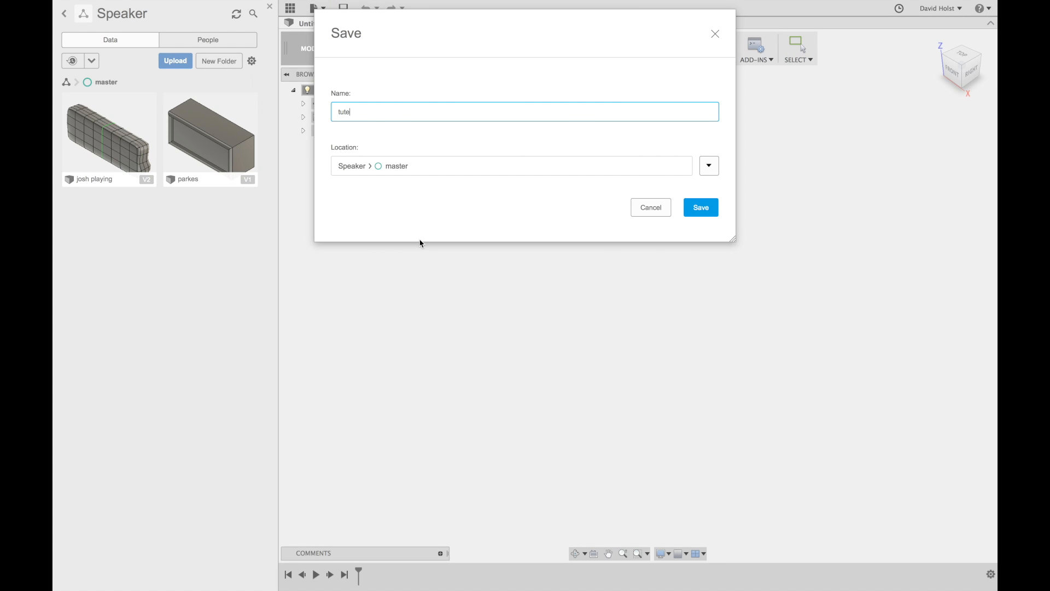
key("Return")
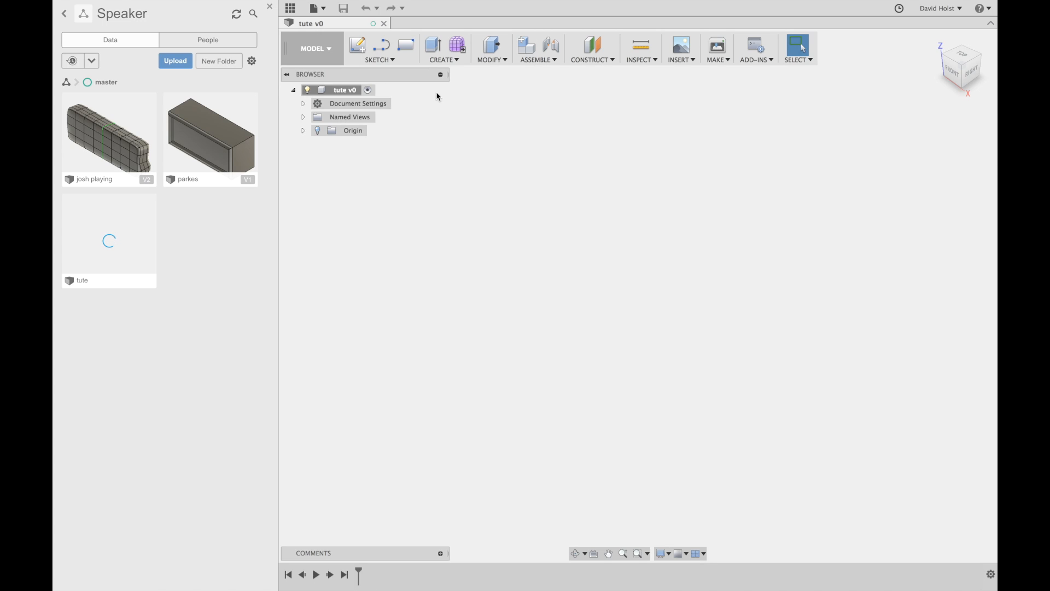
Step: Sketch a rectangle 120 mm wide and 50 mm high on the front plane, with its lower corner near the origin
left_click(363, 51)
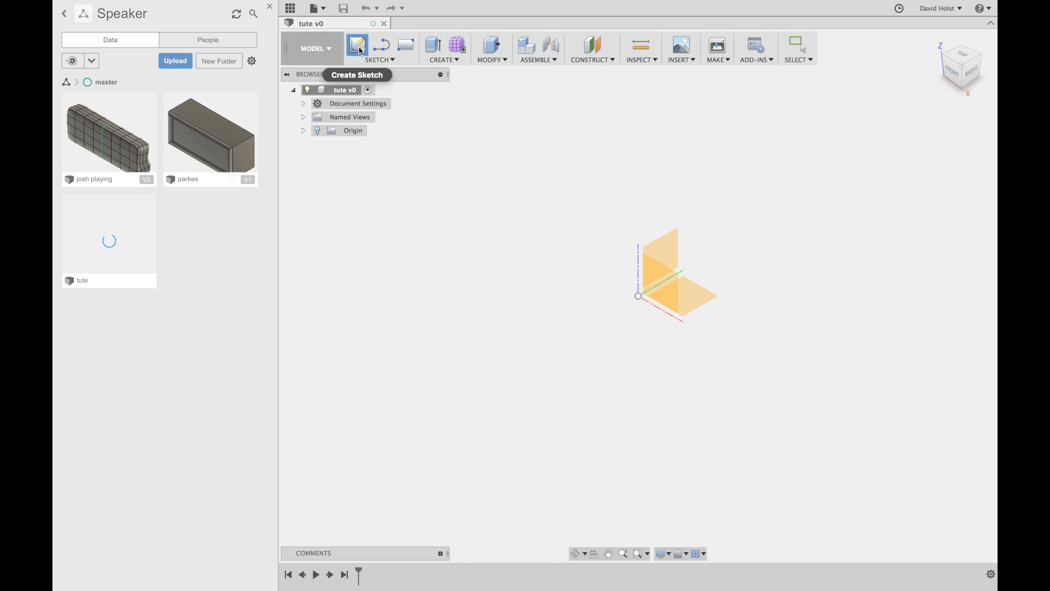
left_click(661, 278)
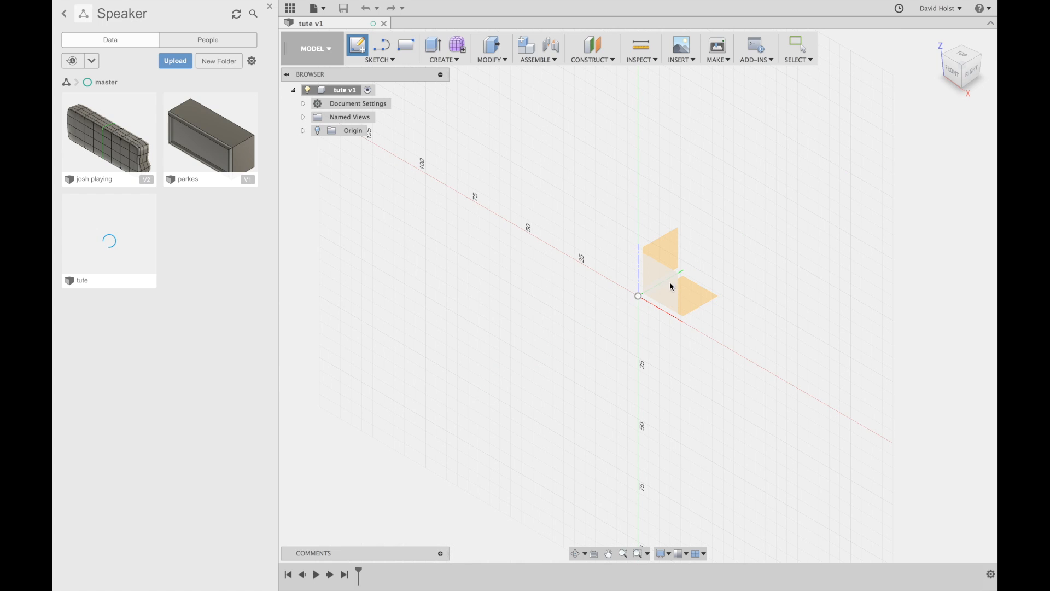
left_click(661, 282)
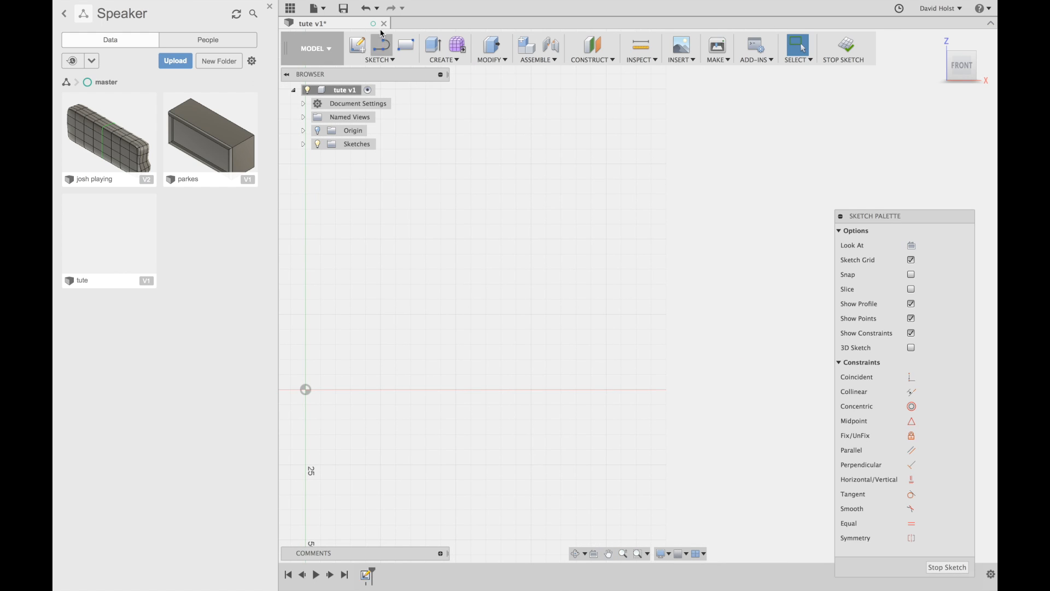
left_click(405, 45)
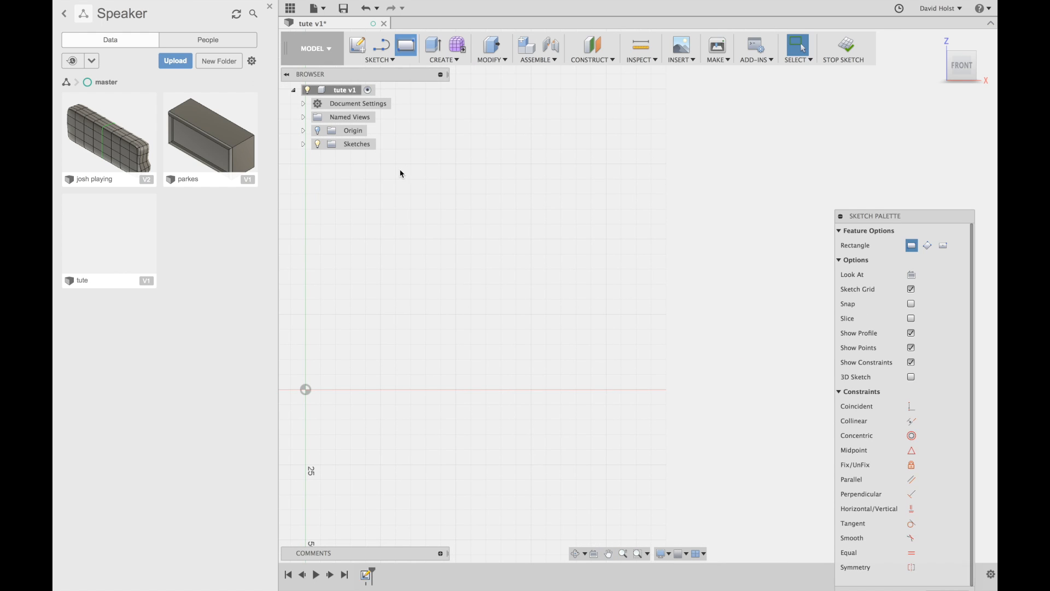
key("Escape")
key("r")
left_click(323, 375)
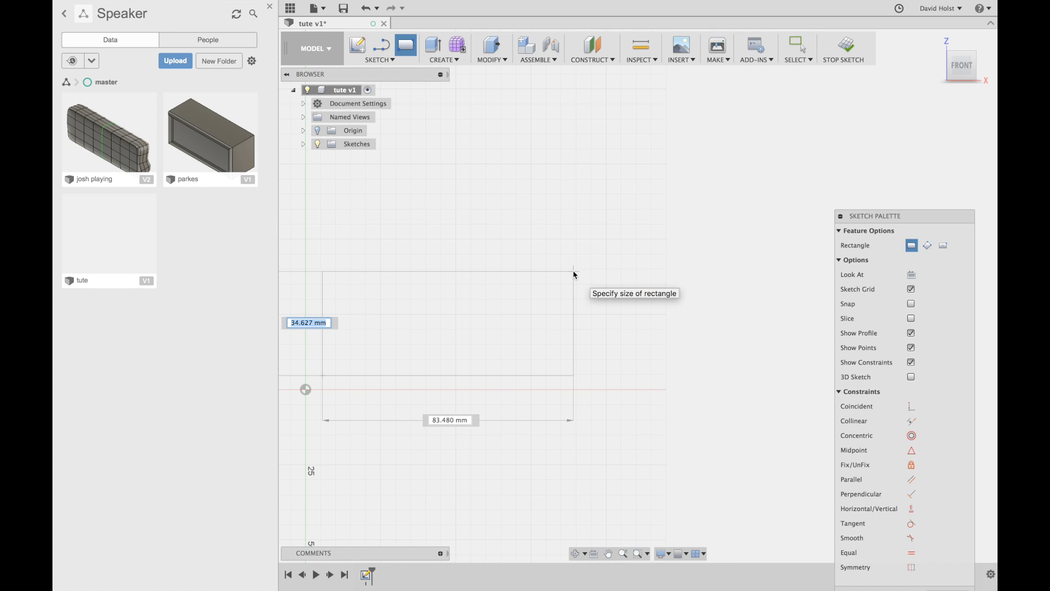
type("50")
key("Tab")
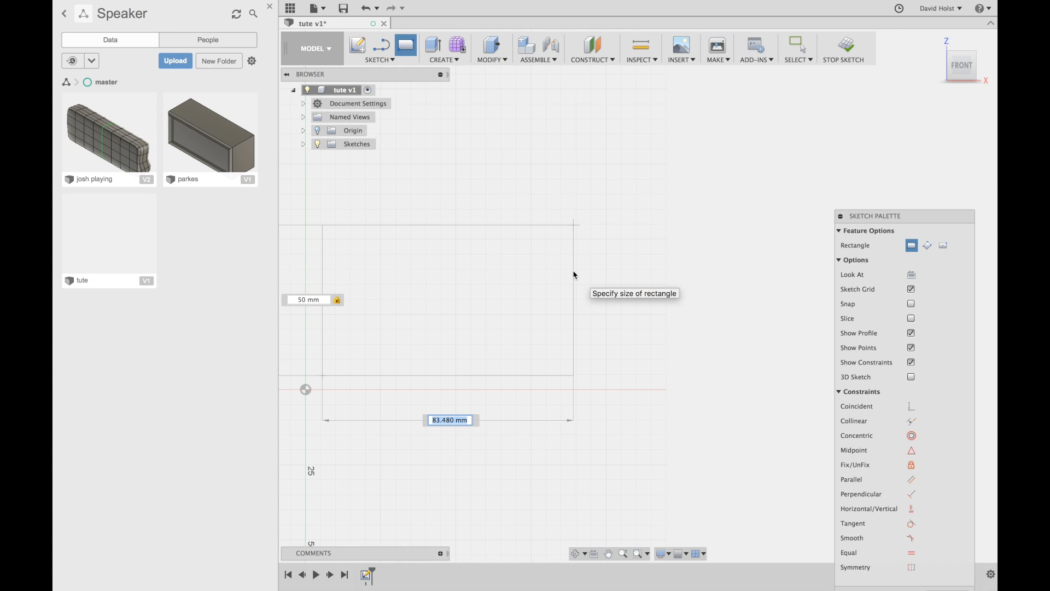
type("120")
key("Tab")
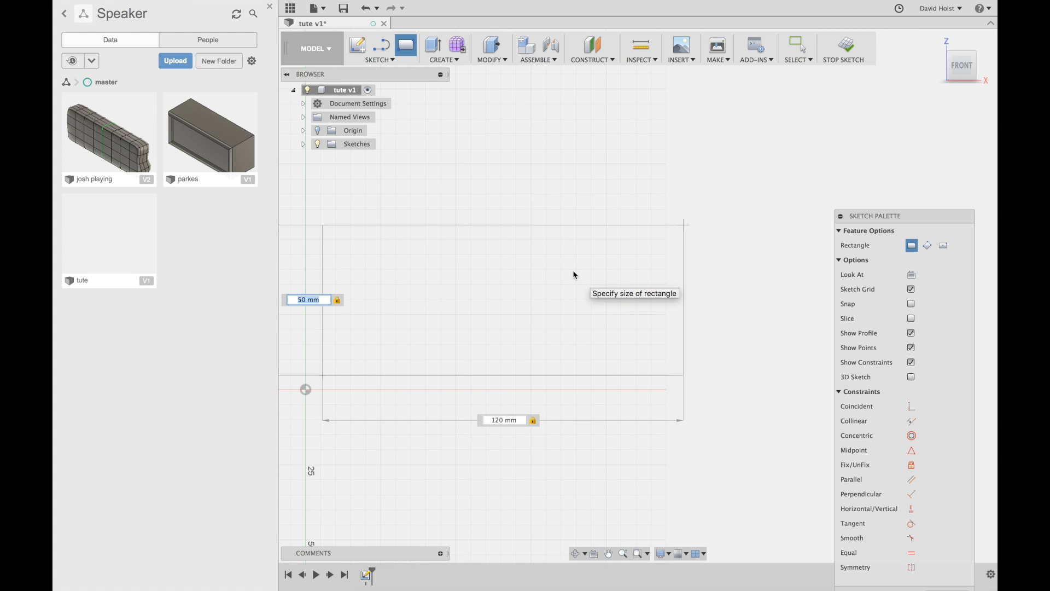
key("Return")
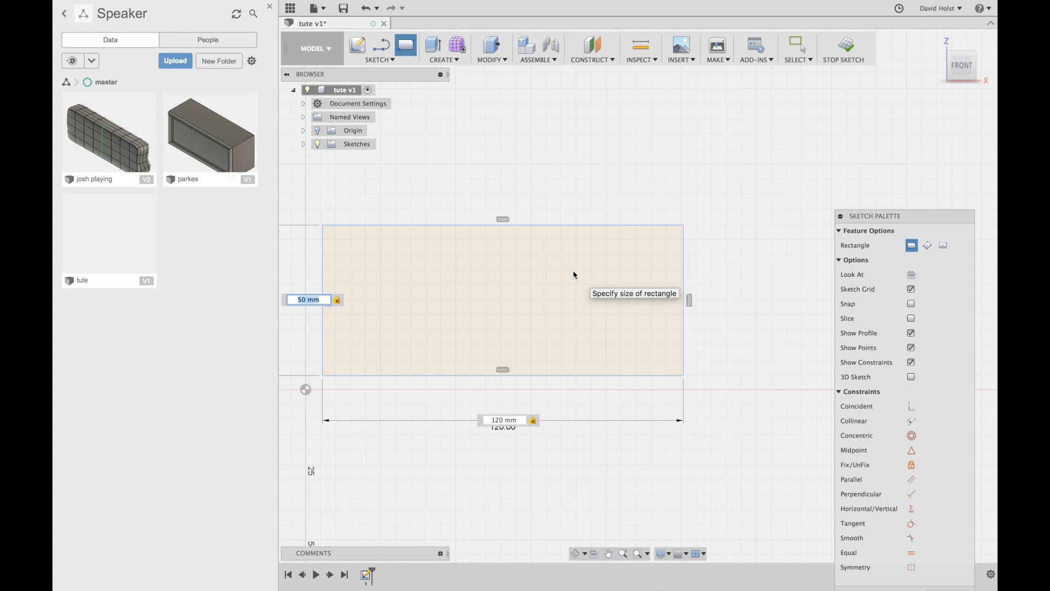
key("Escape")
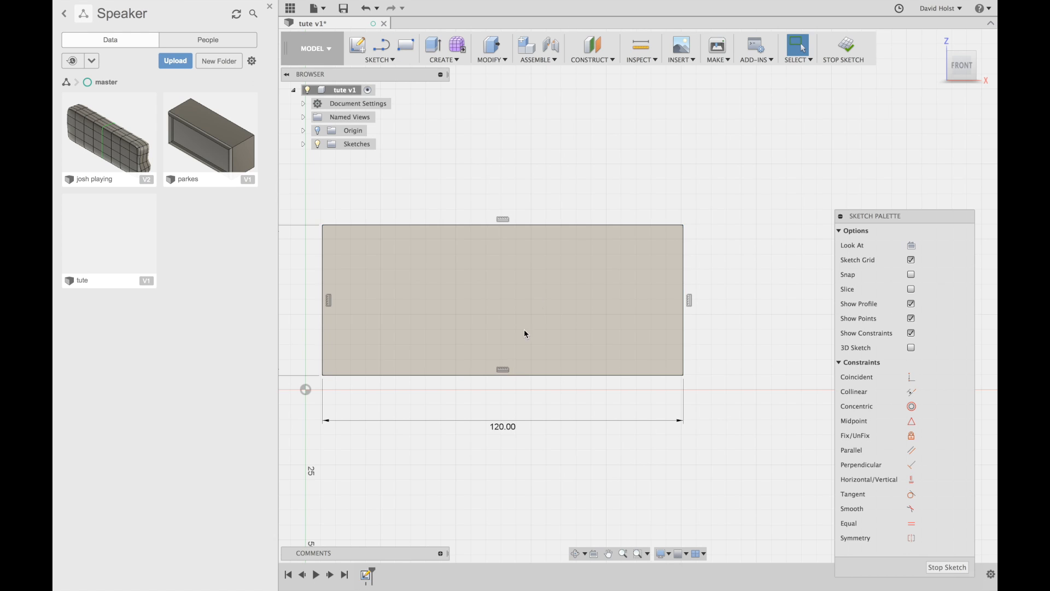
Step: Extrude the rectangle profile 55 mm to one side as a new body
mouse_move(478, 375)
middle_mouse_down()
mouse_move(469, 393)
mouse_move(526, 419)
middle_mouse_up()
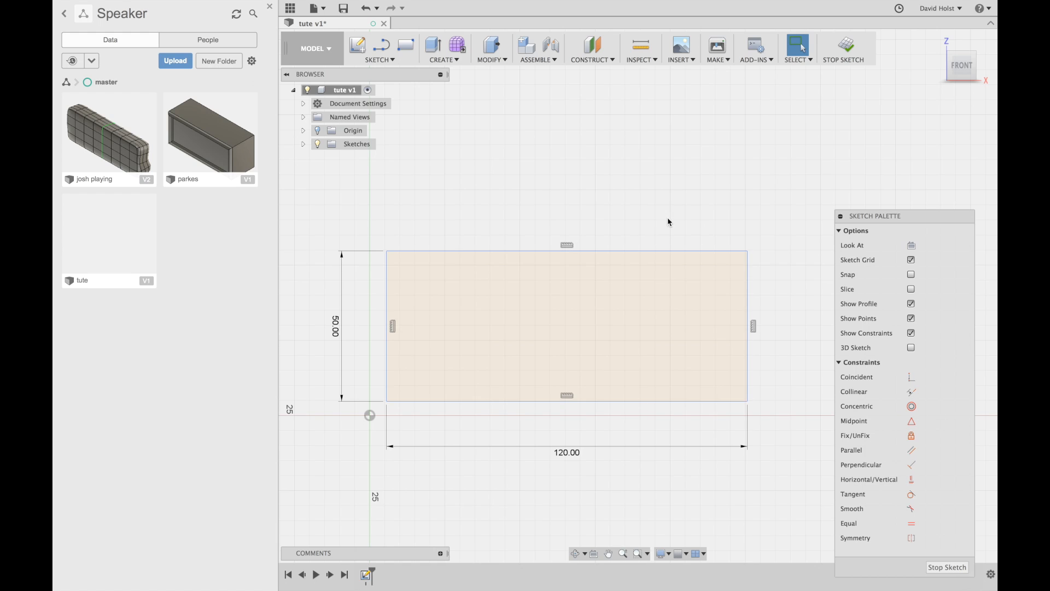
middle_click_drag(703, 188, 689, 195, "shift")
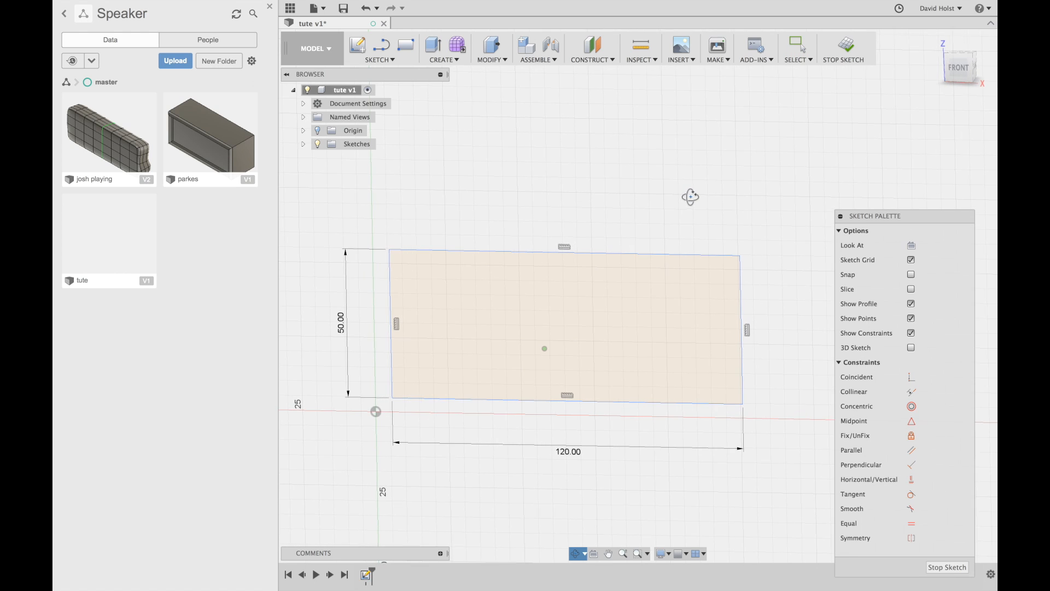
key("e")
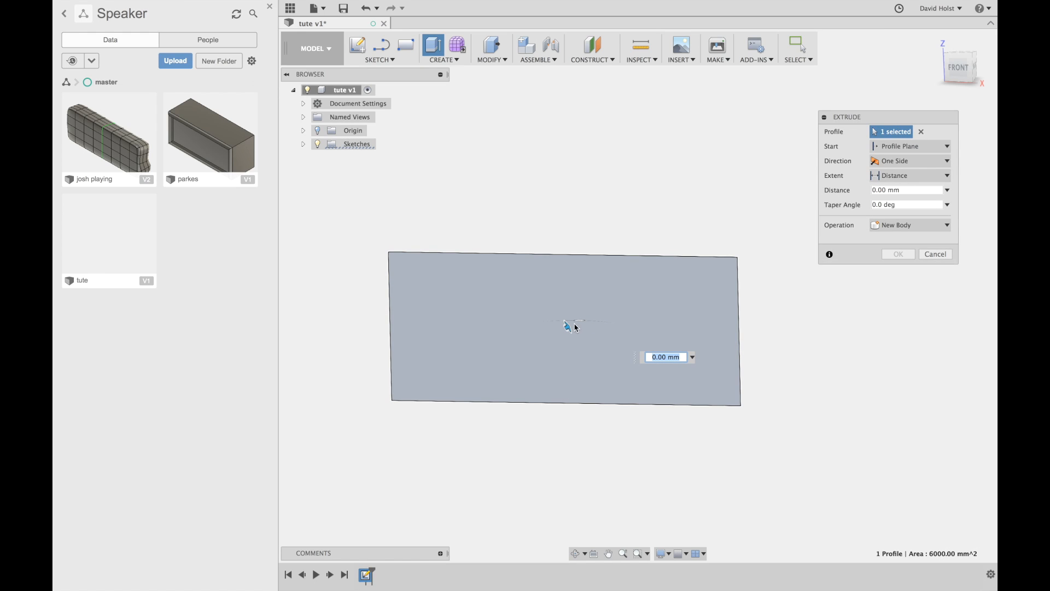
left_click_drag(577, 327, 667, 291)
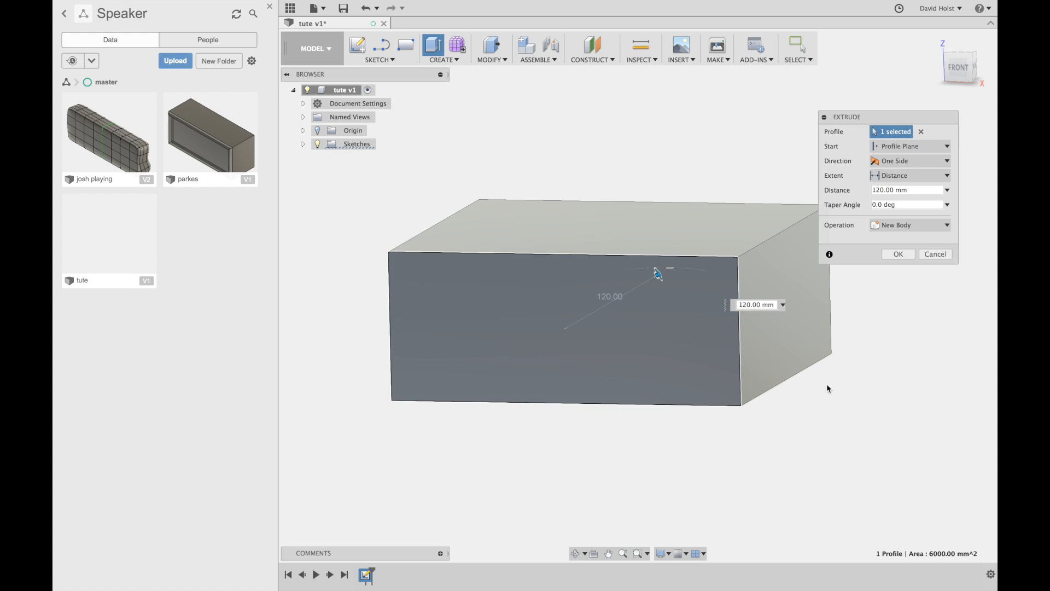
middle_click_drag(813, 387, 788, 383, "shift")
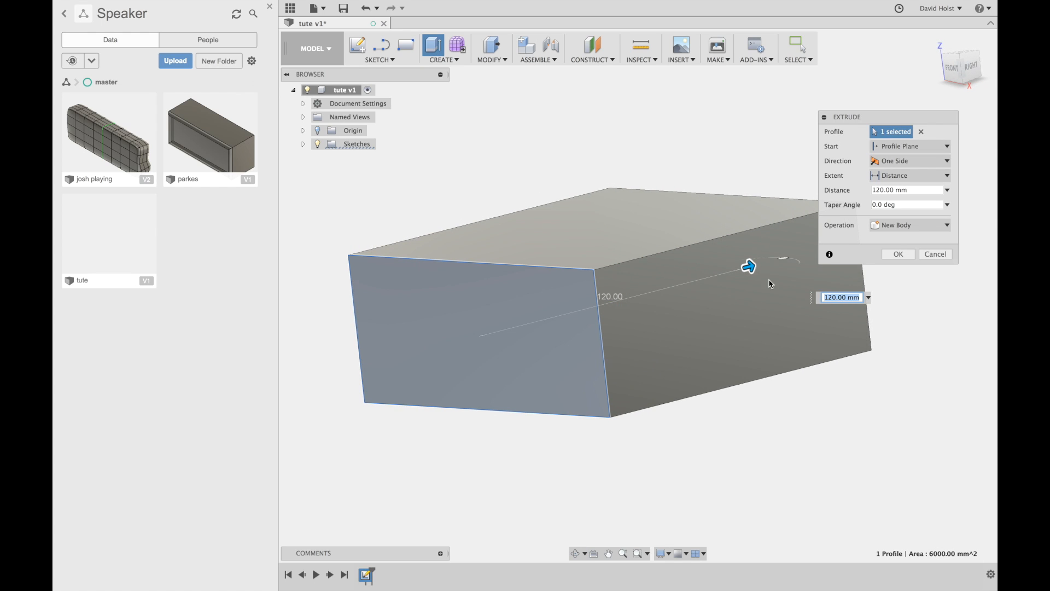
left_click_drag(748, 267, 612, 296)
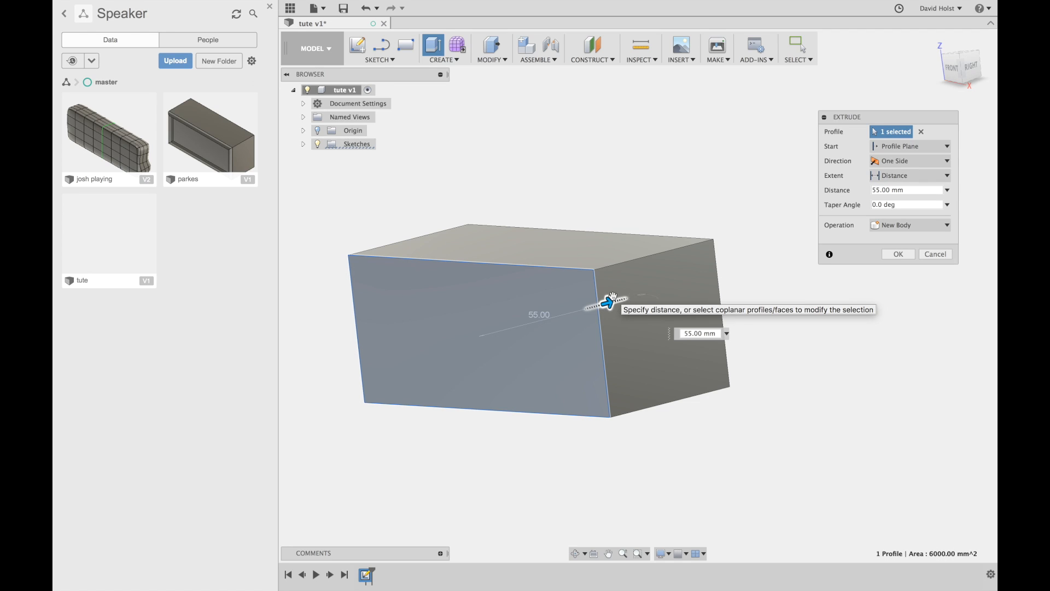
key("Return")
Step: Fillet all twelve edges of the box with a constant radius of 10 mm
middle_click_drag(418, 453, 489, 444, "shift")
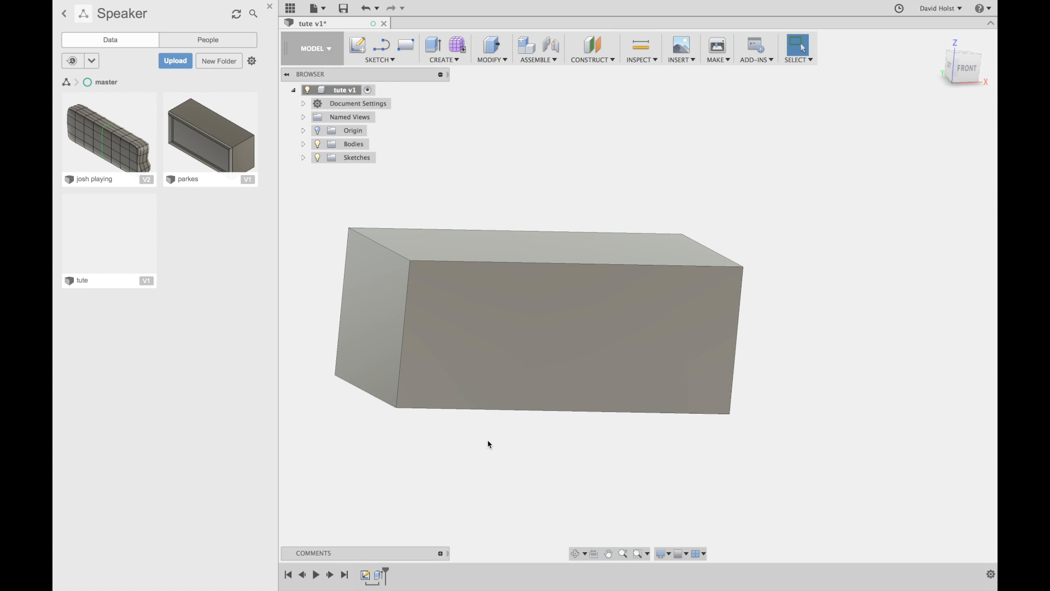
key("f")
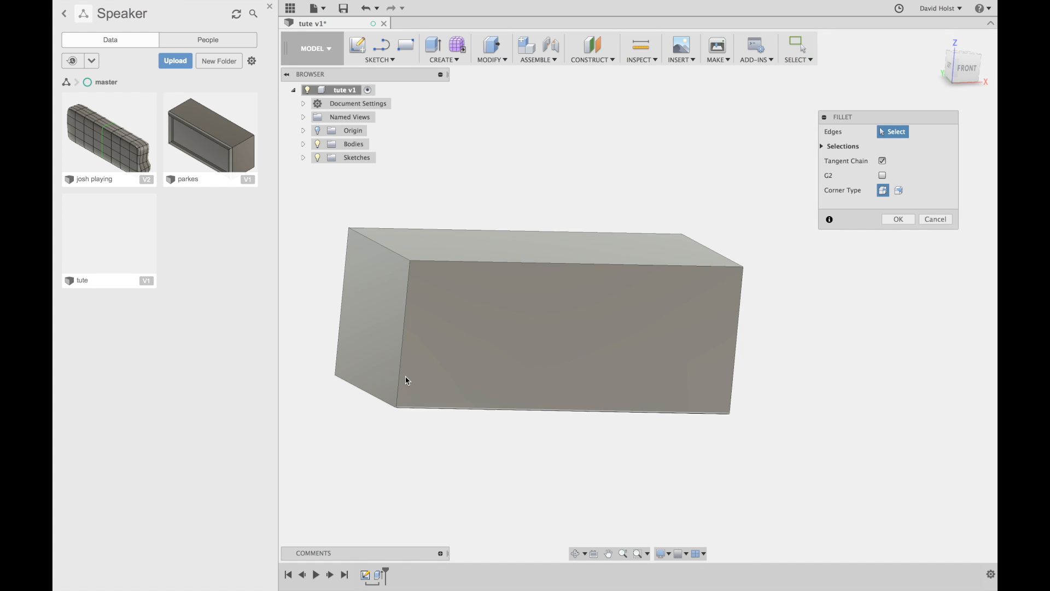
left_click(400, 366)
left_click(447, 262)
left_click(397, 253)
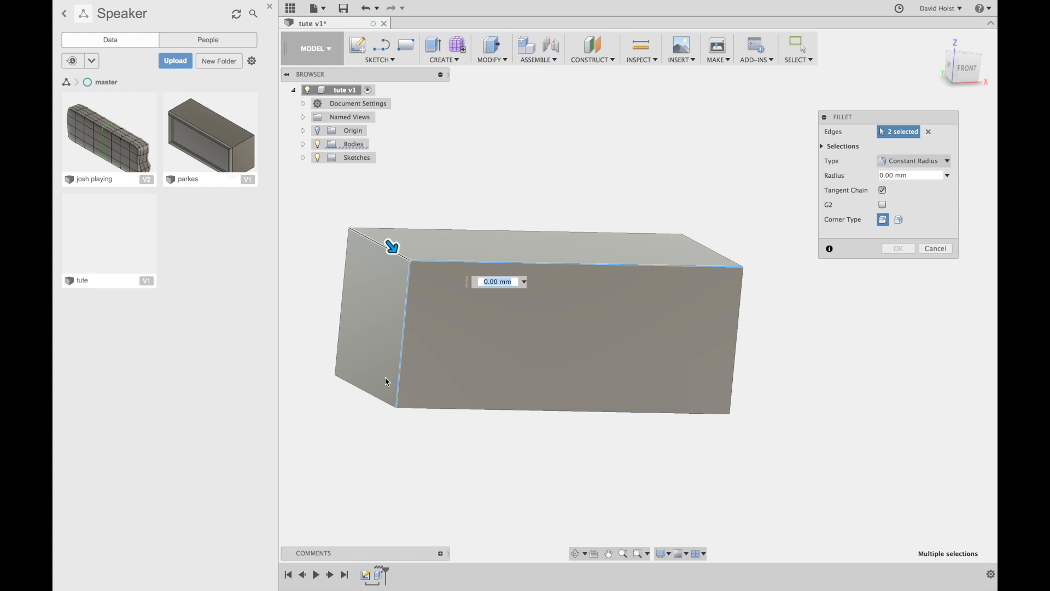
left_click(416, 409)
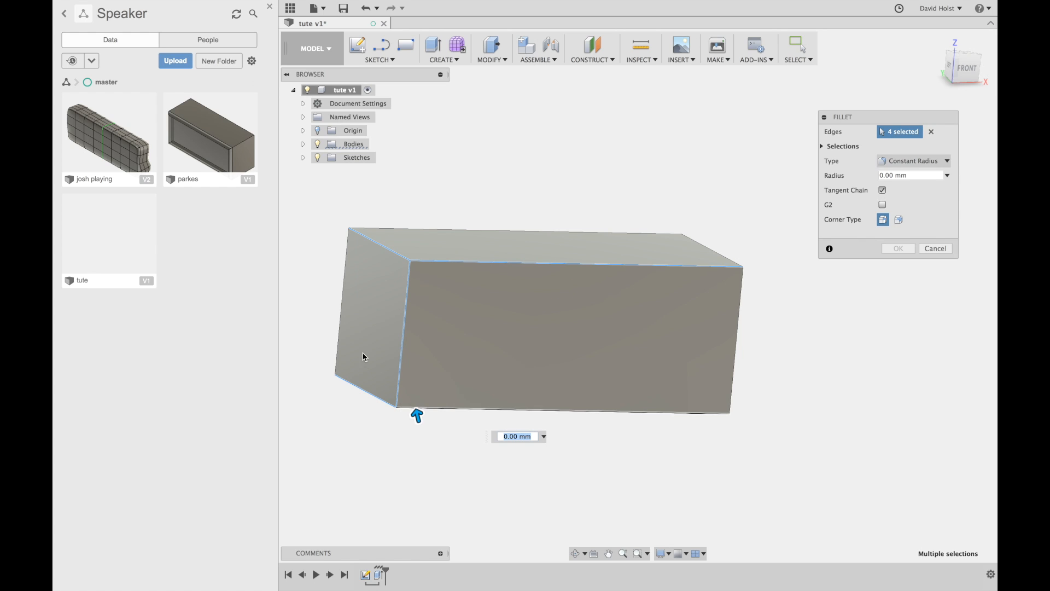
left_click(339, 328)
middle_click_drag(744, 354, 706, 356, "shift")
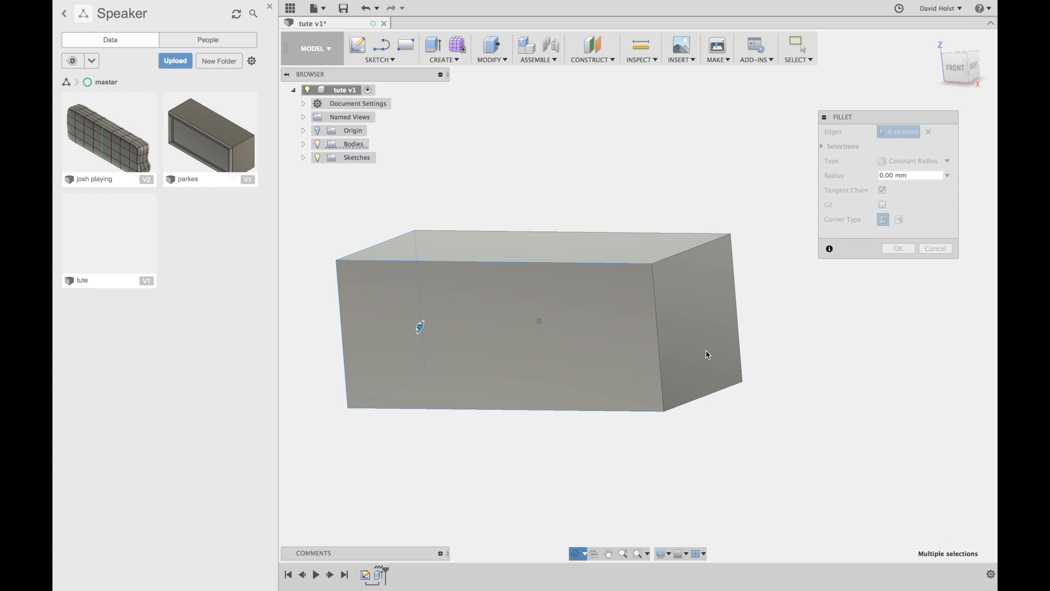
left_click(657, 334)
left_click(713, 393)
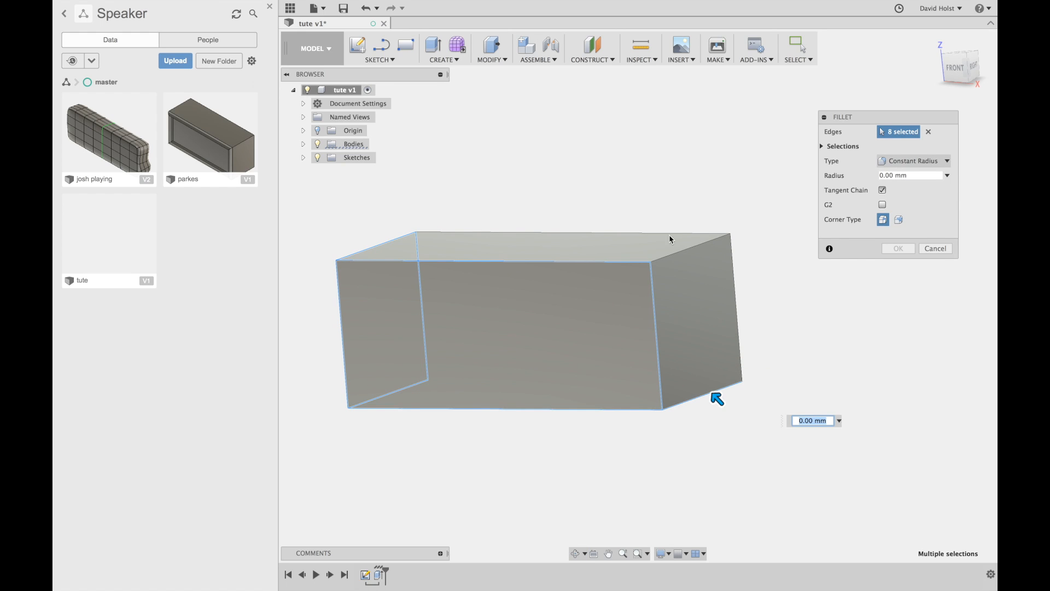
left_click(736, 275)
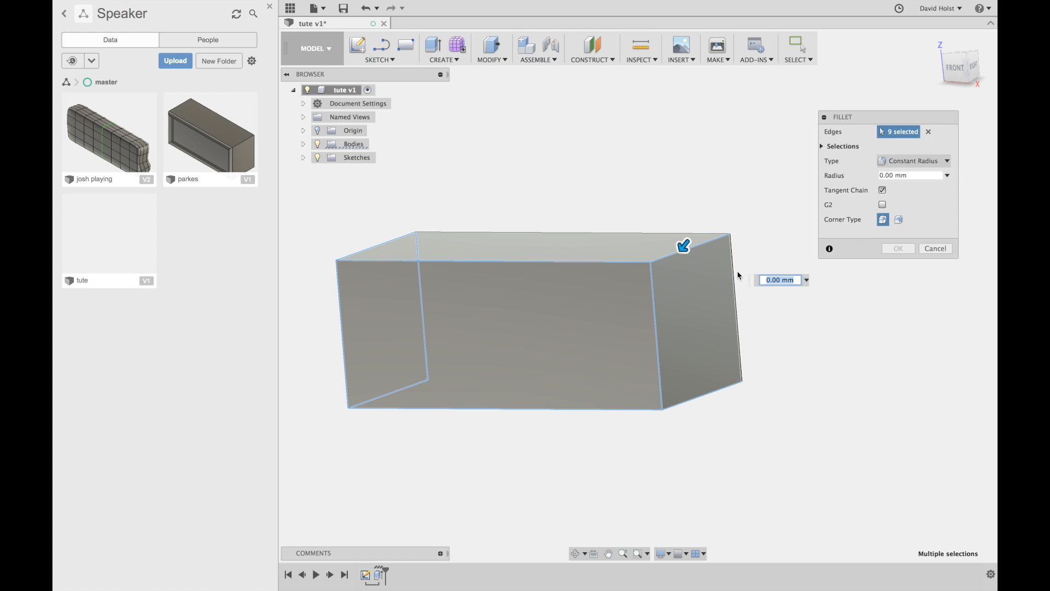
left_click(735, 274)
middle_click_drag(811, 368, 694, 382, "shift")
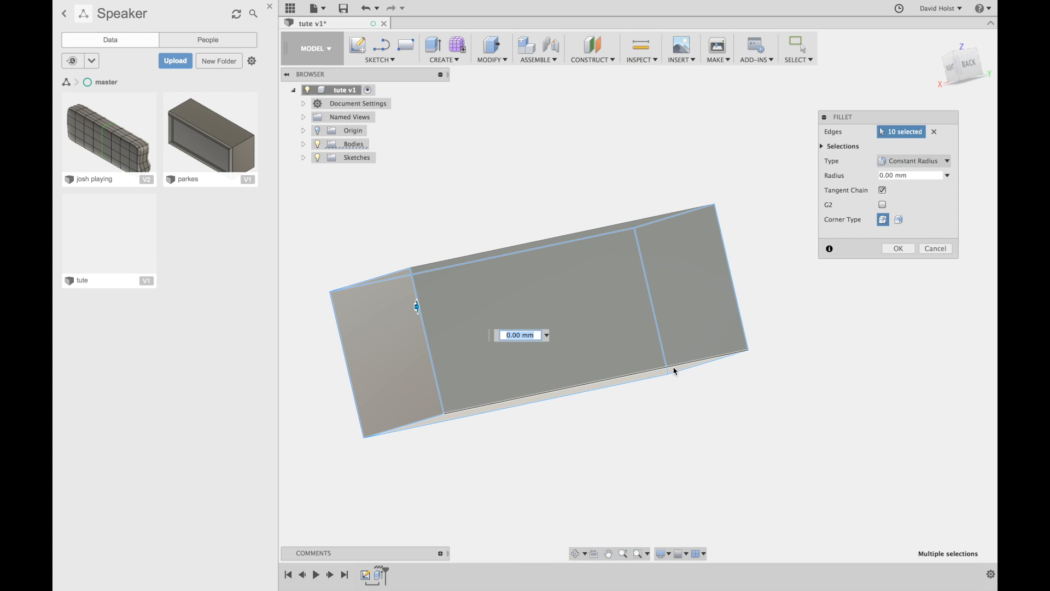
left_click(675, 370)
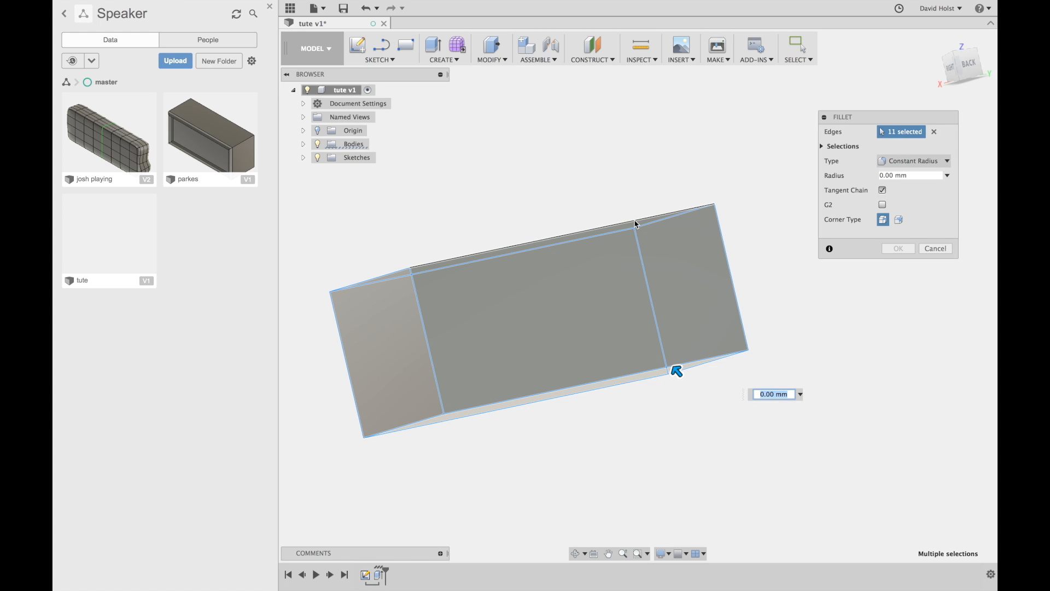
left_click(637, 224)
type("20")
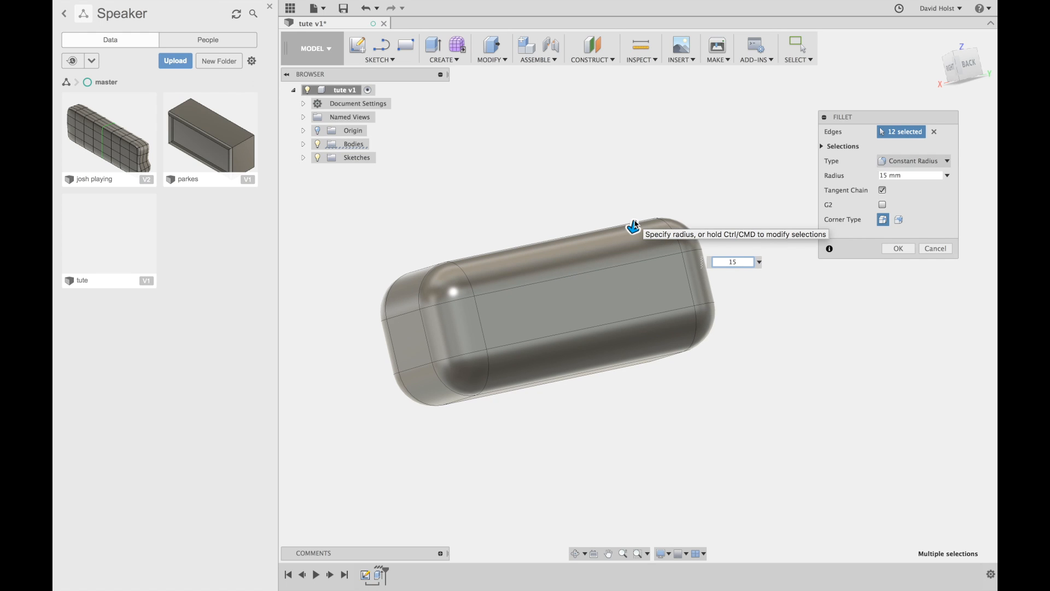
middle_click_drag(404, 404, 540, 401, "shift")
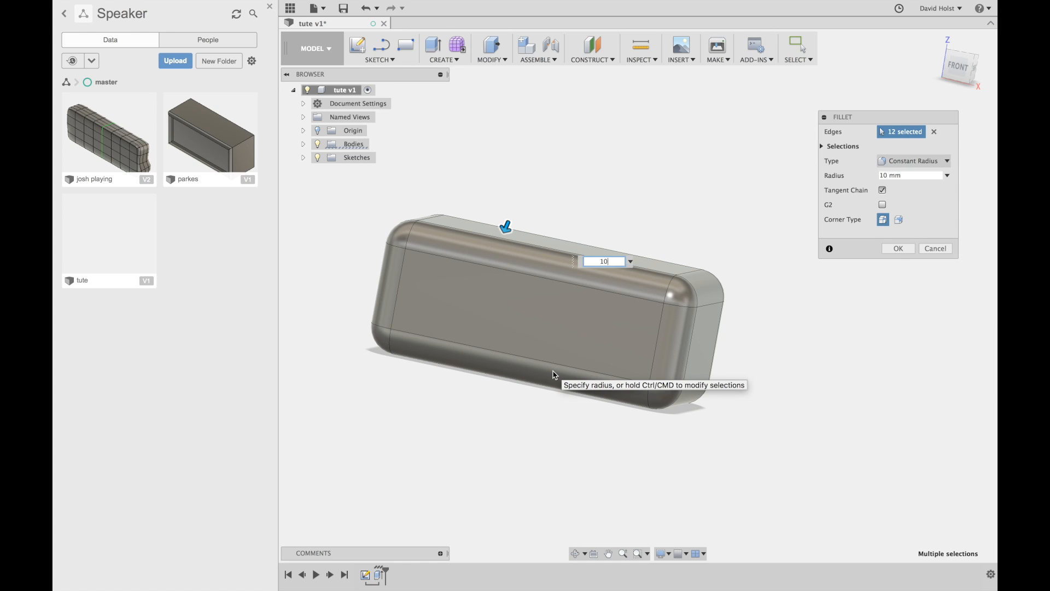
key("Return")
Step: Create a construction plane offset -55/2 mm from the box's front face
mouse_move(765, 325)
middle_mouse_down("shift")
mouse_move(689, 326)
mouse_move(730, 321)
mouse_move(750, 333)
middle_mouse_up("shift")
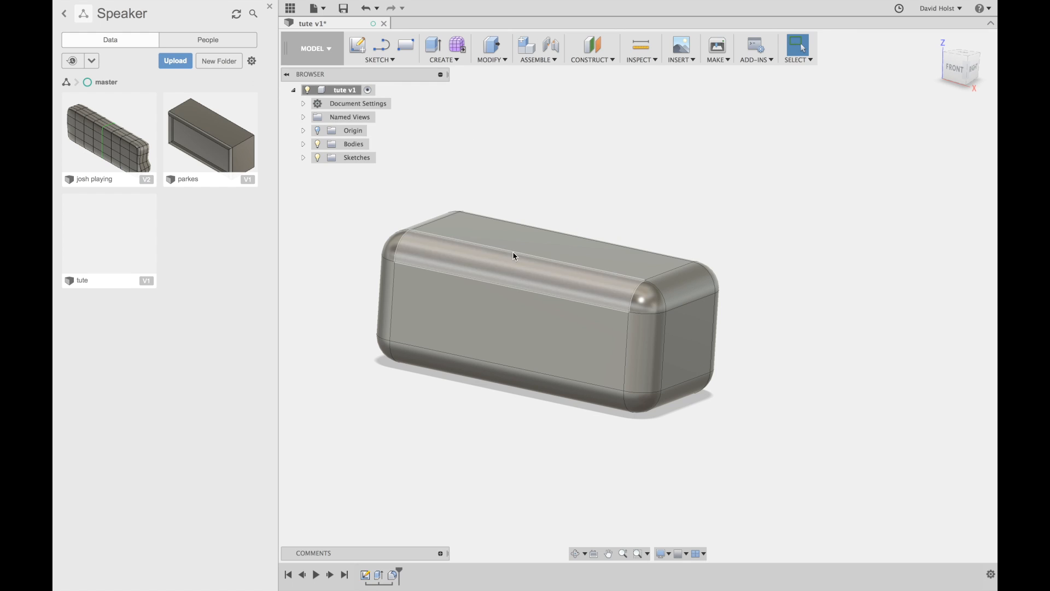
left_click(596, 51)
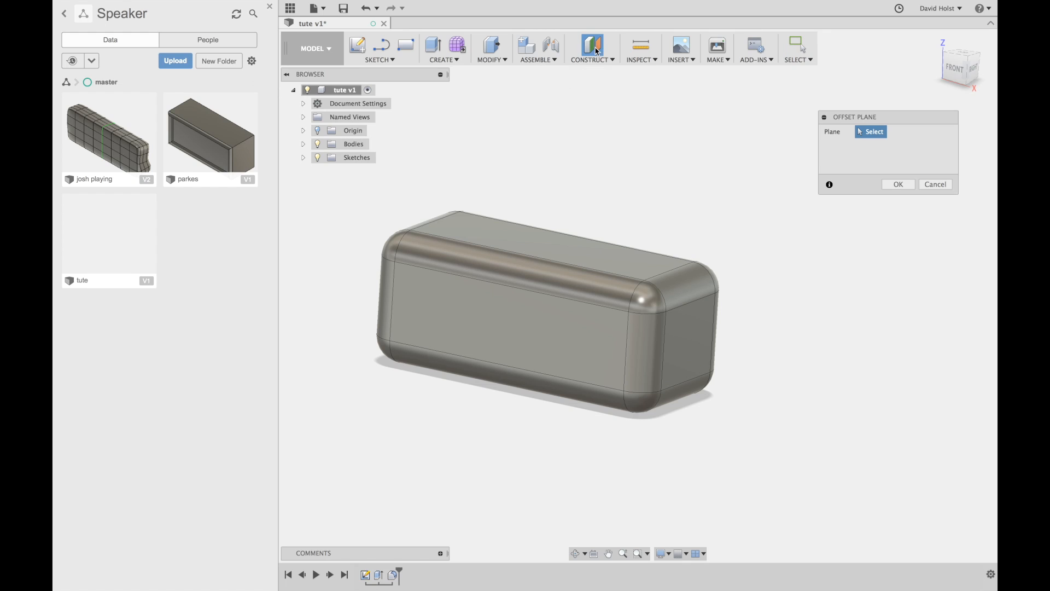
left_click(573, 331)
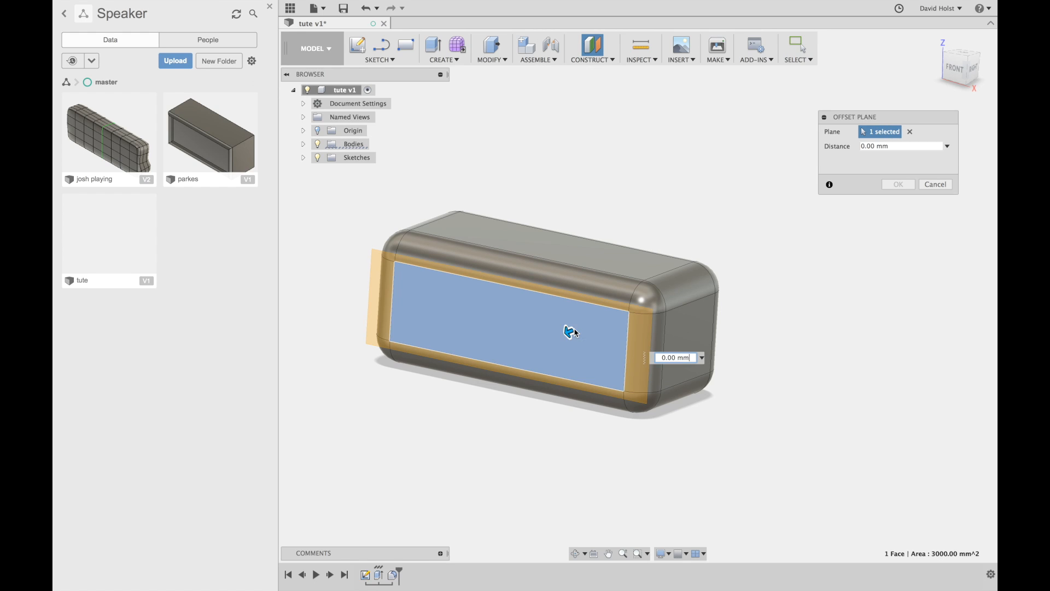
left_click_drag(570, 333, 635, 304)
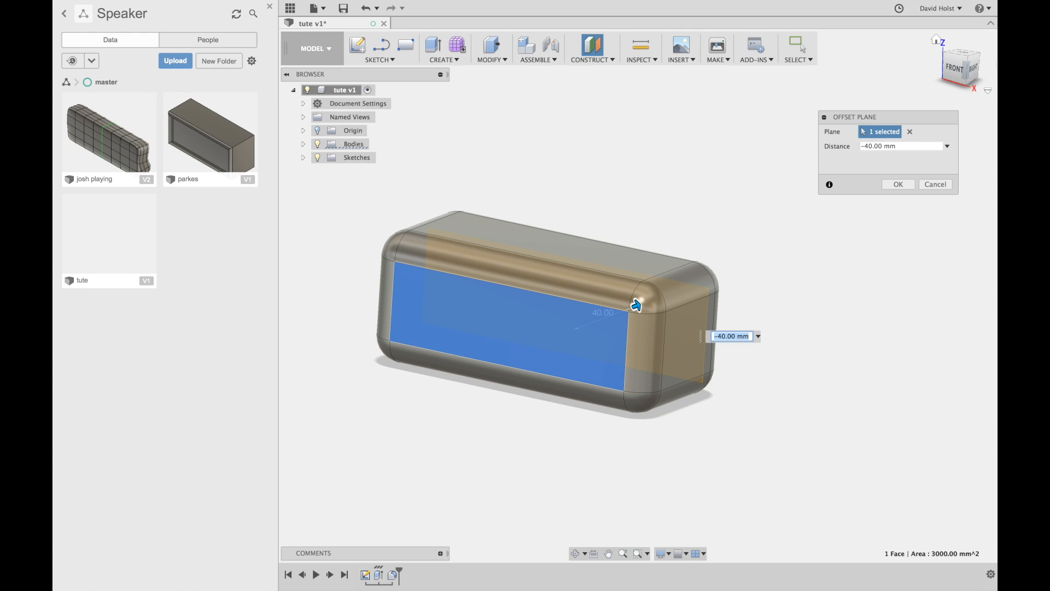
left_click(974, 71)
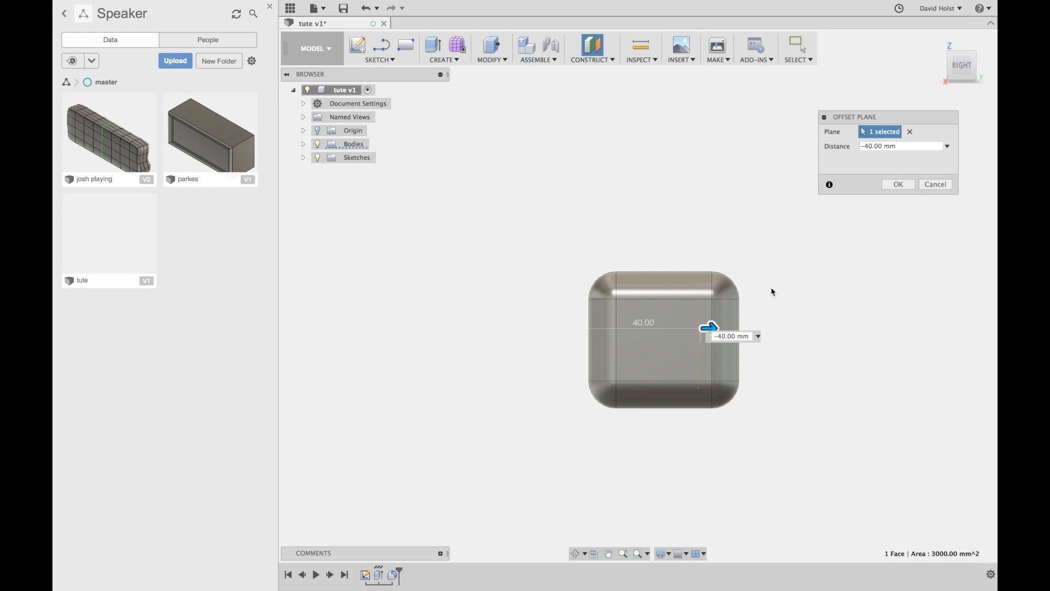
left_click_drag(710, 334, 680, 330)
type("-55")
key("Return")
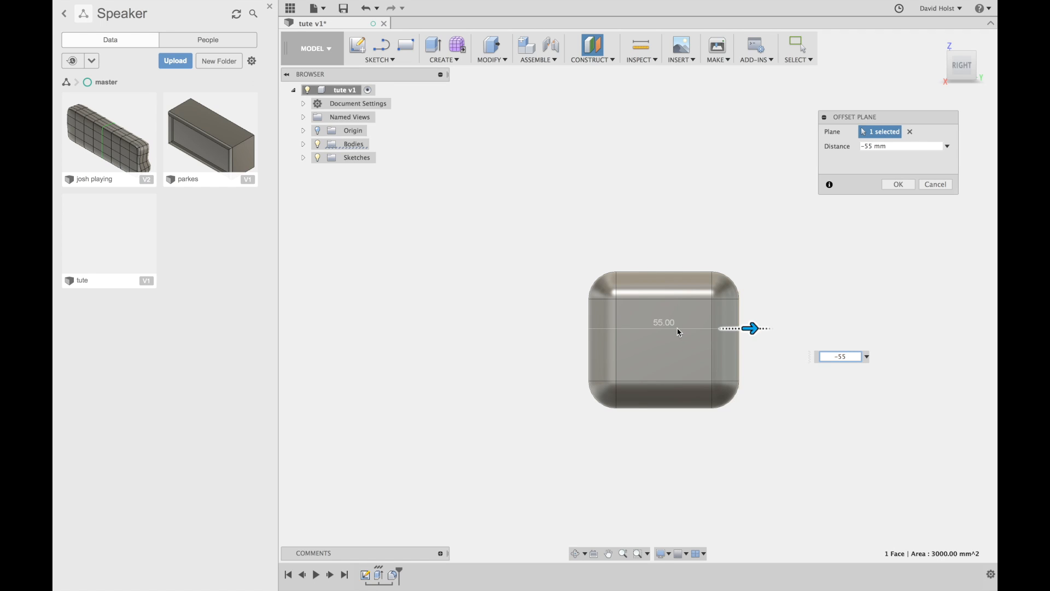
key("Return")
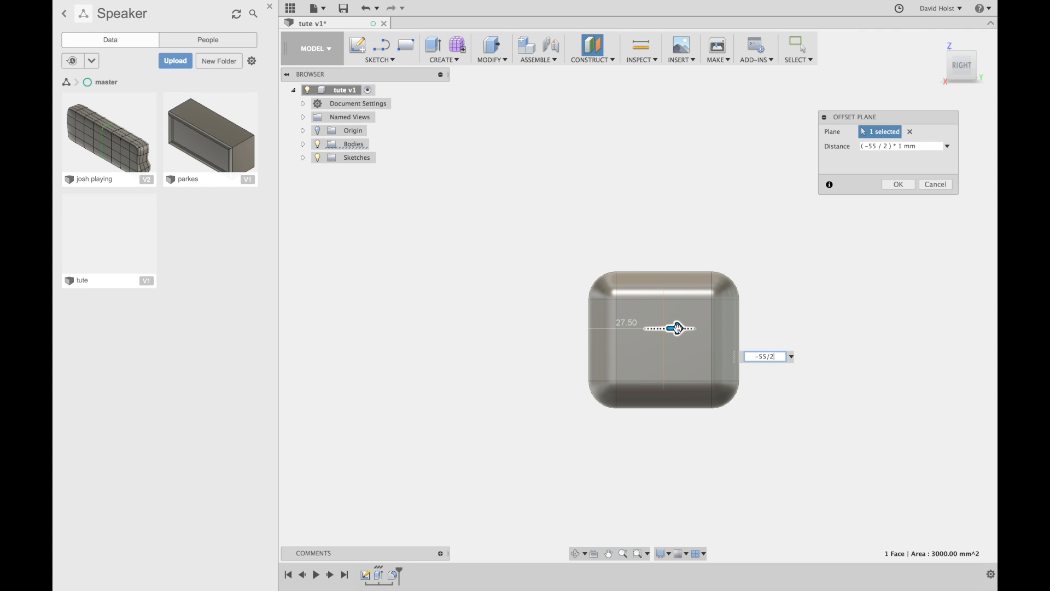
key("Return")
mouse_move(576, 389)
middle_mouse_down("shift")
mouse_move(633, 398)
mouse_move(623, 410)
middle_mouse_up("shift")
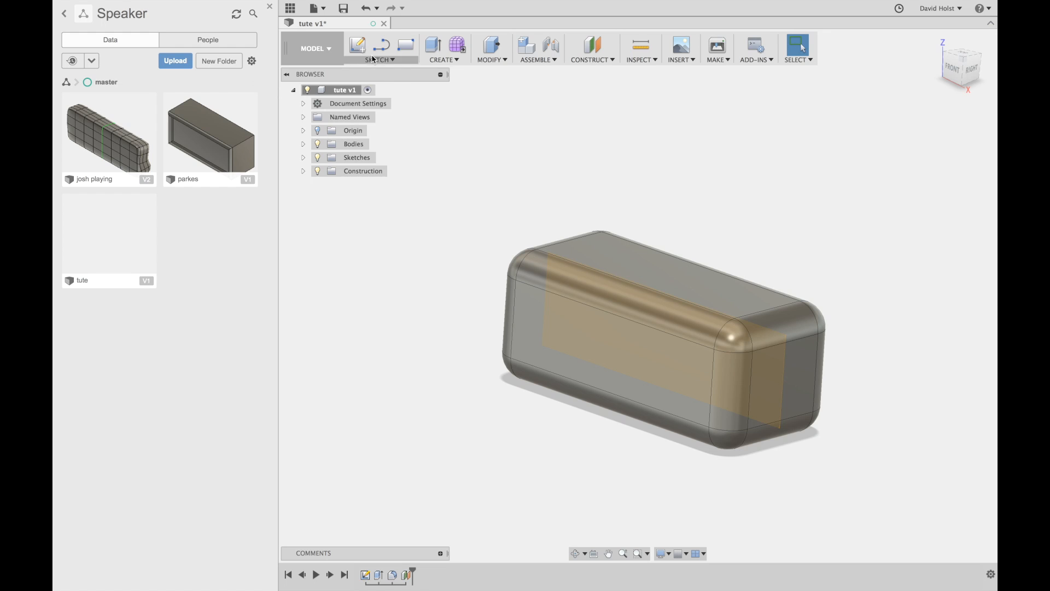
Step: Sketch a rectangle on the offset construction plane that extends beyond the box outline on all sides
left_click(357, 44)
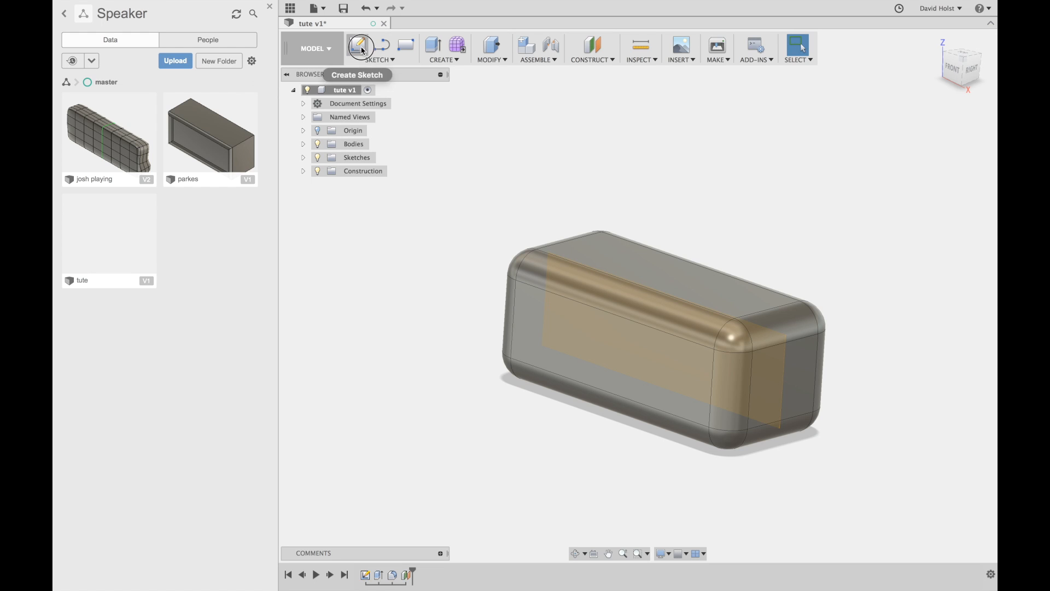
left_click(723, 331)
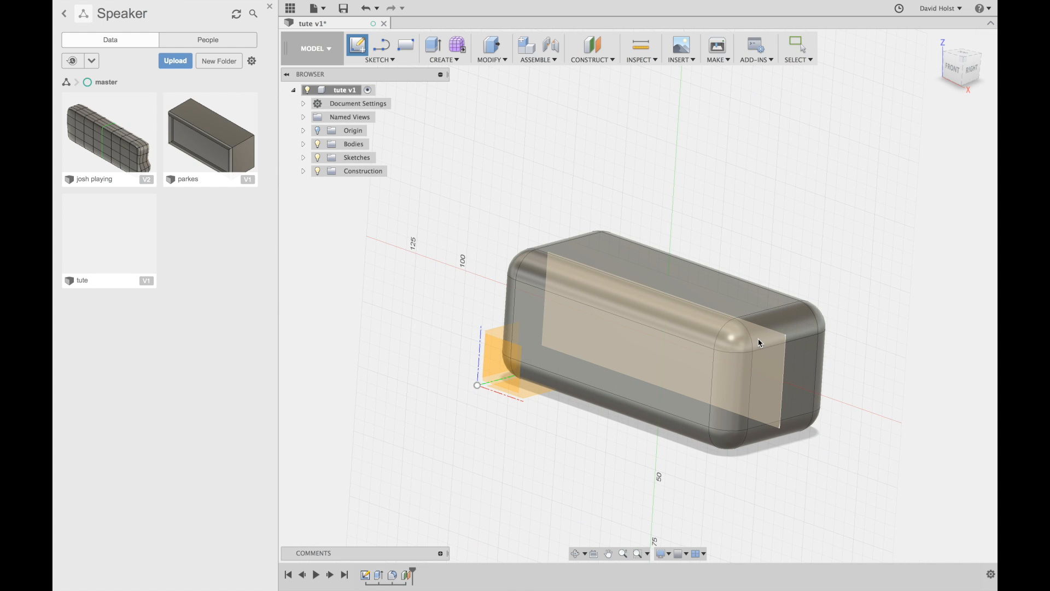
left_click(761, 342)
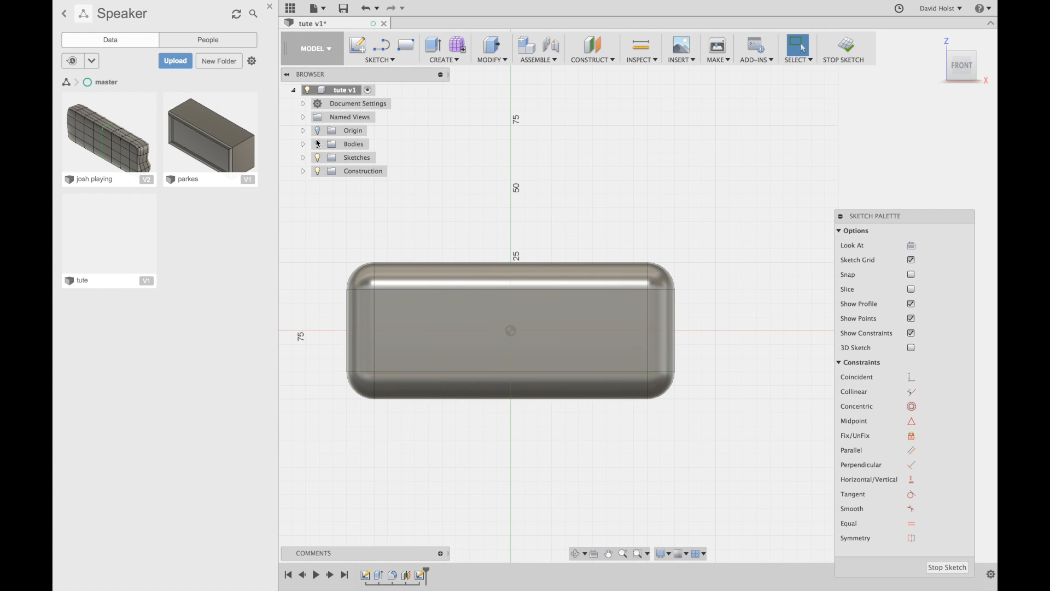
key("r")
left_click(313, 225)
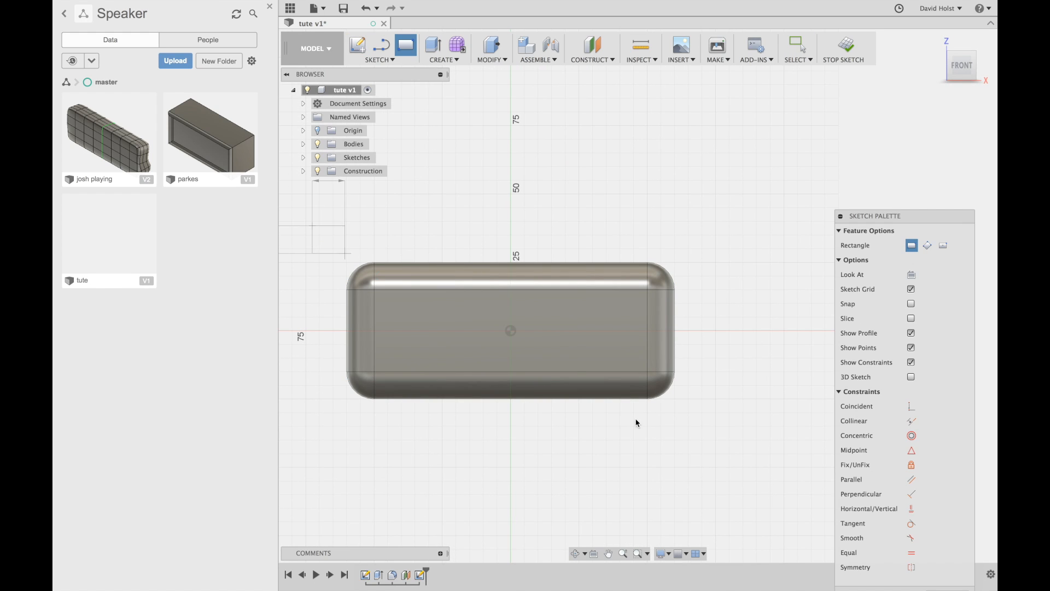
left_click(728, 444)
middle_click_drag(760, 372, 739, 379, "shift")
key("Escape")
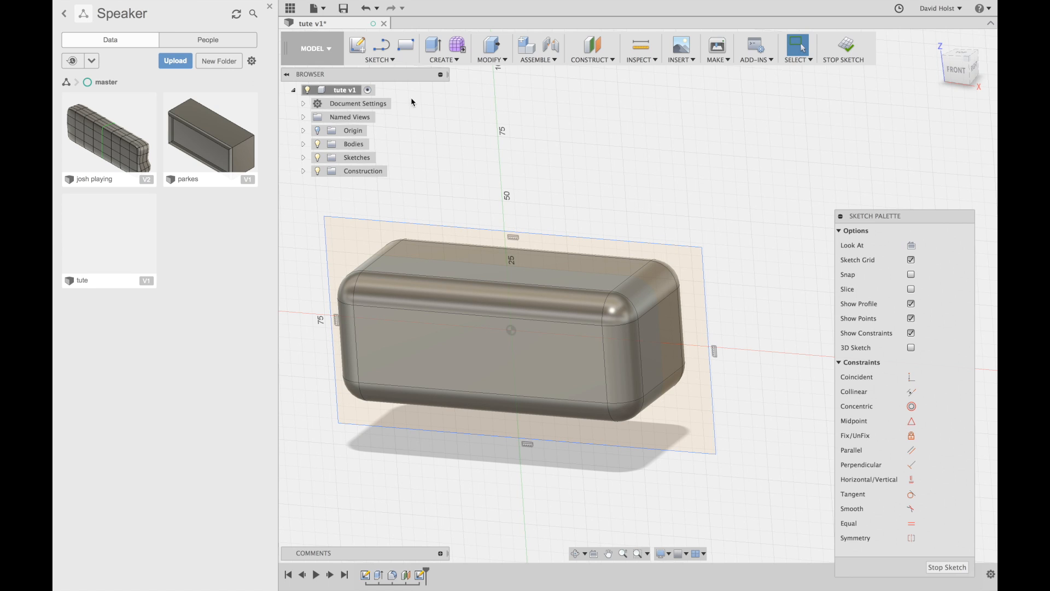
Step: Switch to the Patch workspace and fill the rectangle sketch with a connected patch surface as a new body
left_click(329, 49)
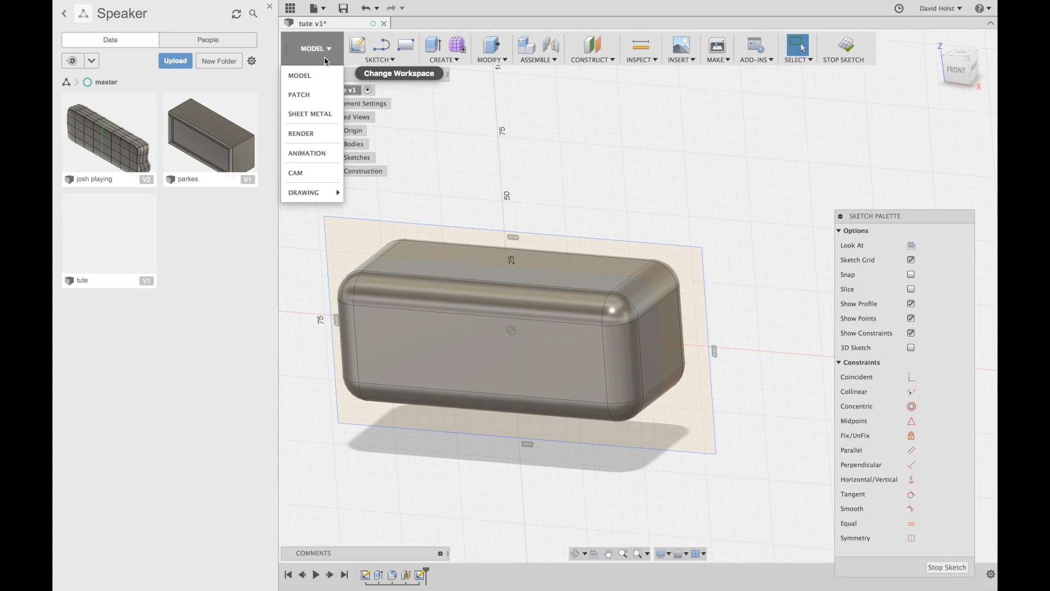
left_click(310, 96)
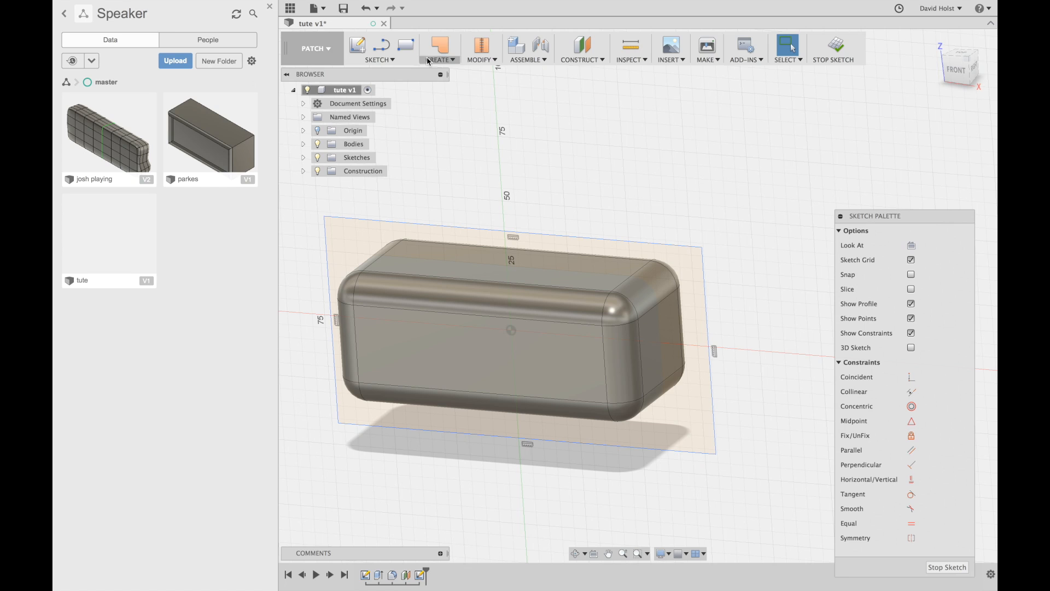
left_click(440, 49)
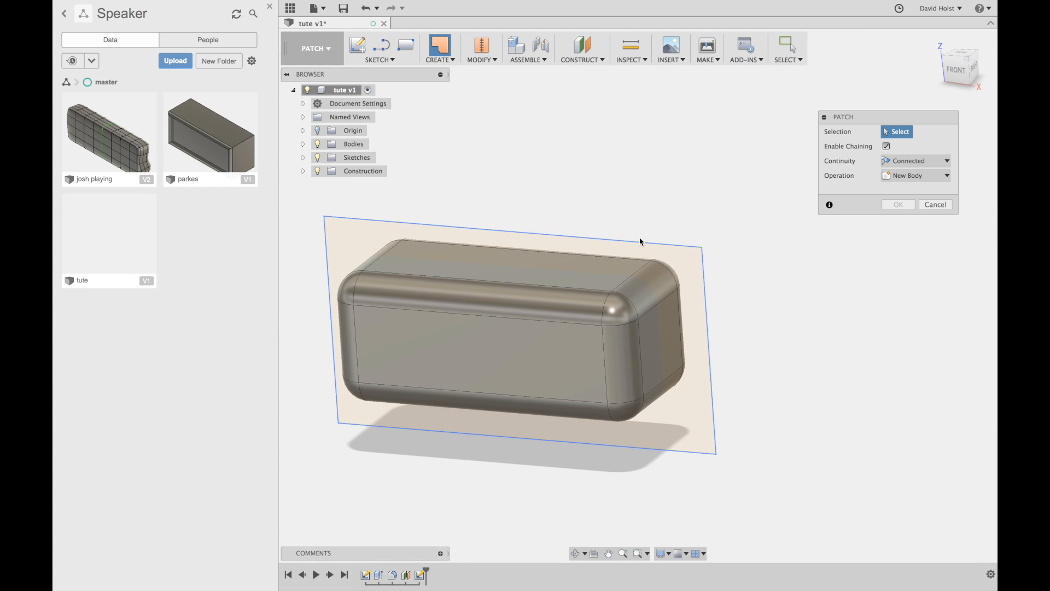
left_click(641, 242)
left_click(900, 205)
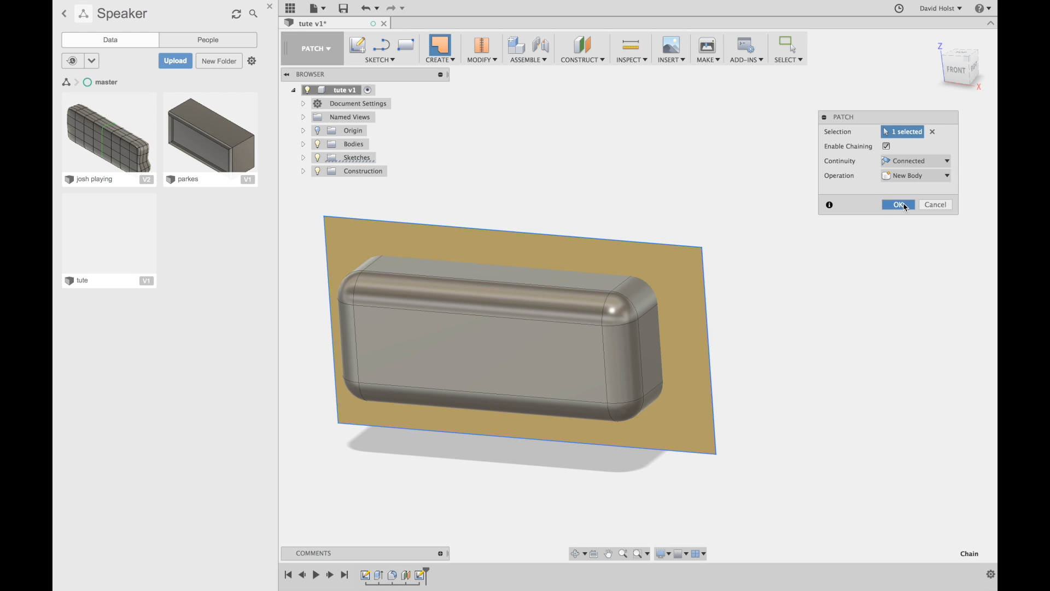
mouse_move(790, 326)
left_mouse_down()
mouse_move(727, 330)
mouse_move(788, 321)
left_mouse_up()
key("Escape")
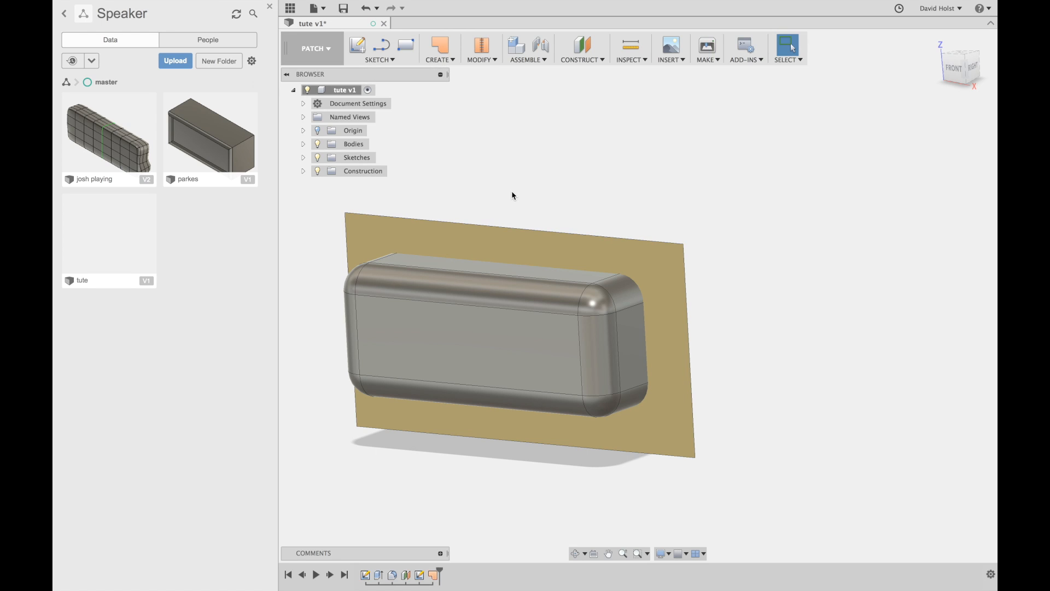
Step: Return to the Model workspace and split the rounded box body with the patch surface, extending the splitting tool
left_click(332, 57)
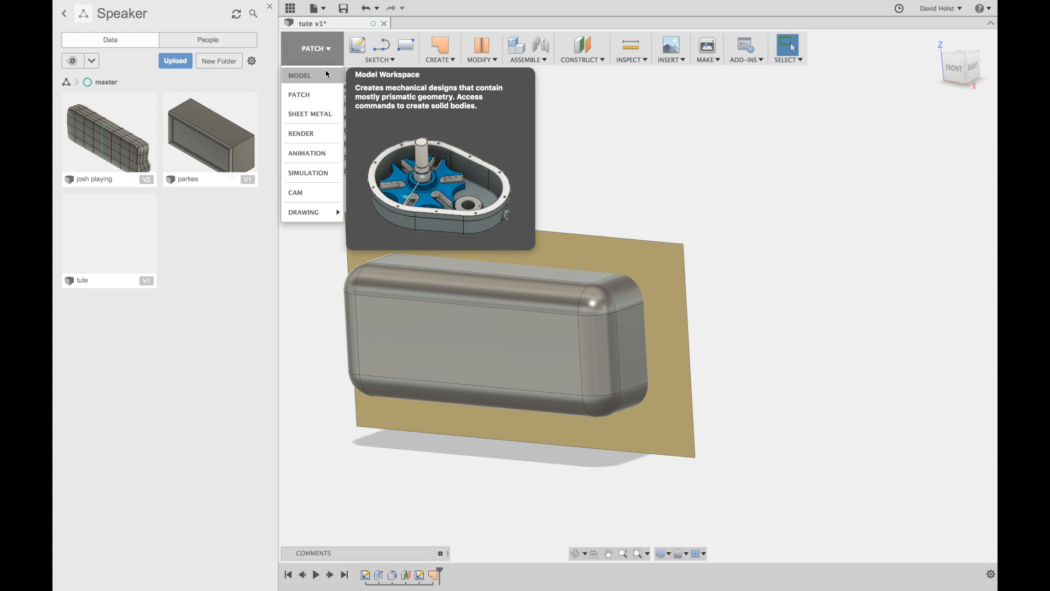
left_click(310, 74)
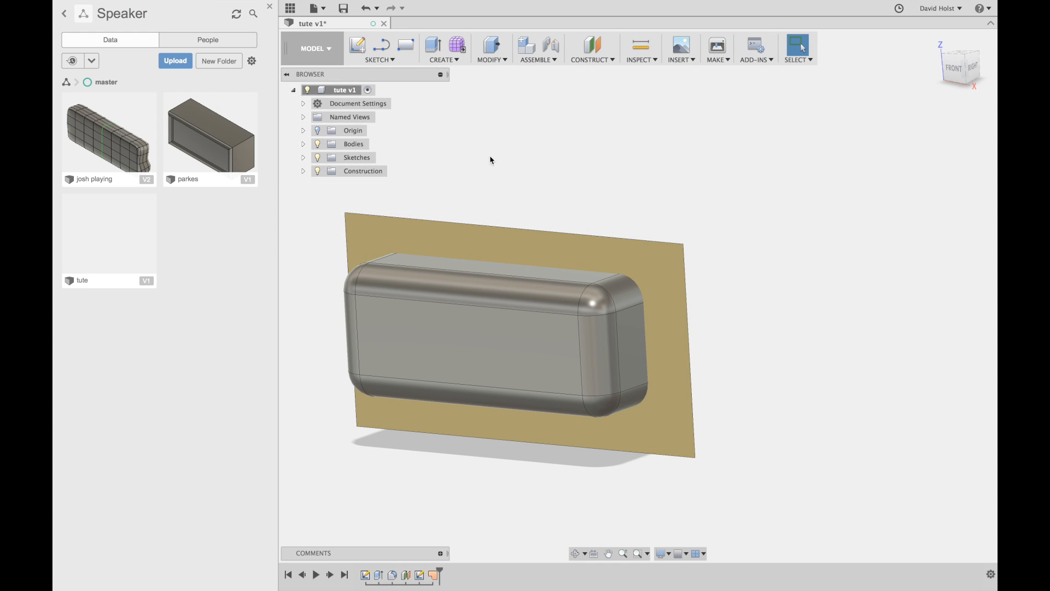
left_click(498, 60)
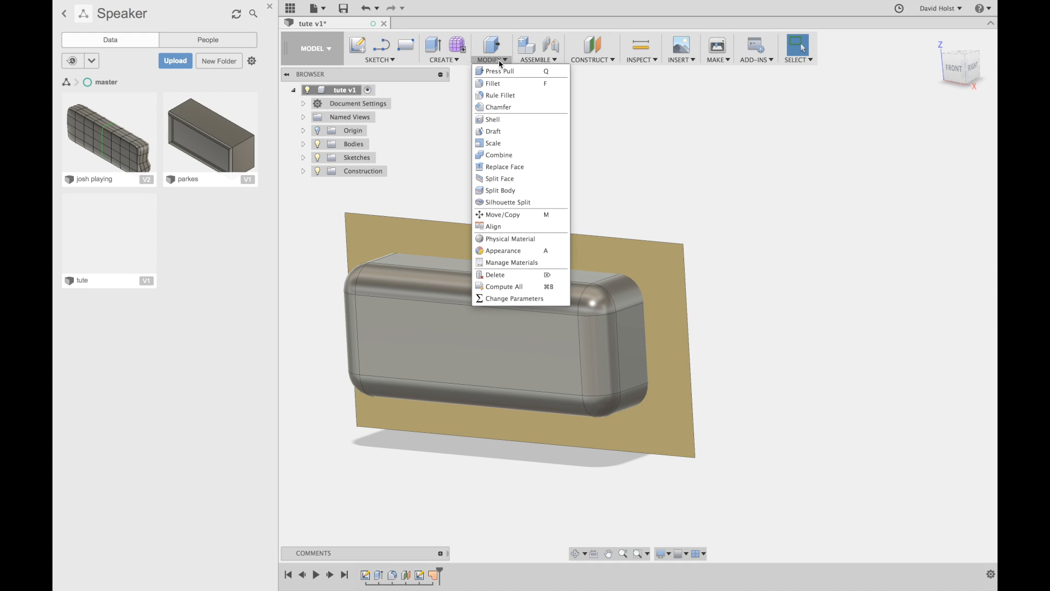
left_click(512, 191)
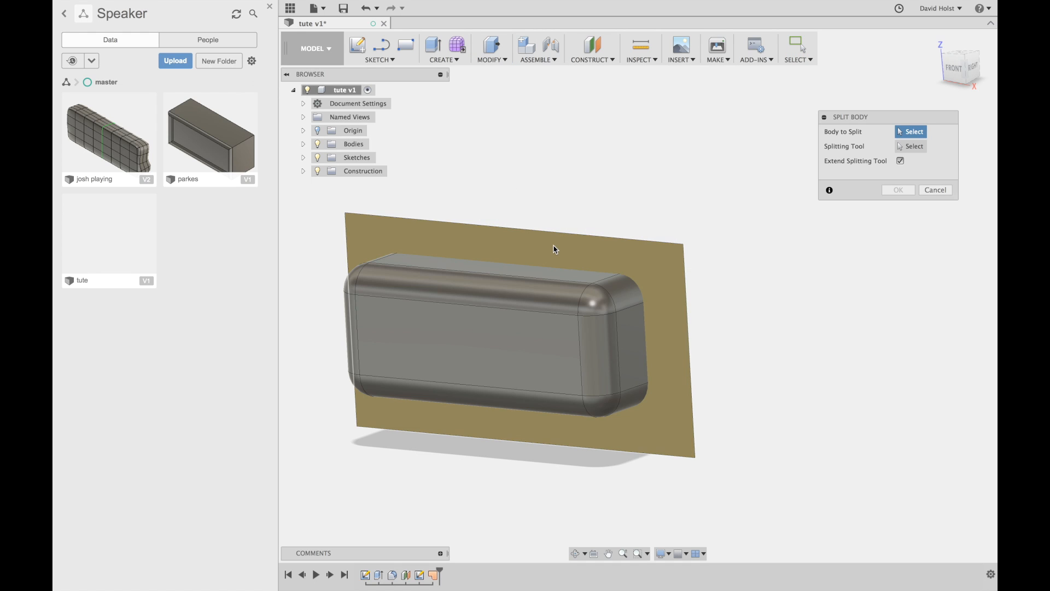
left_click(556, 301)
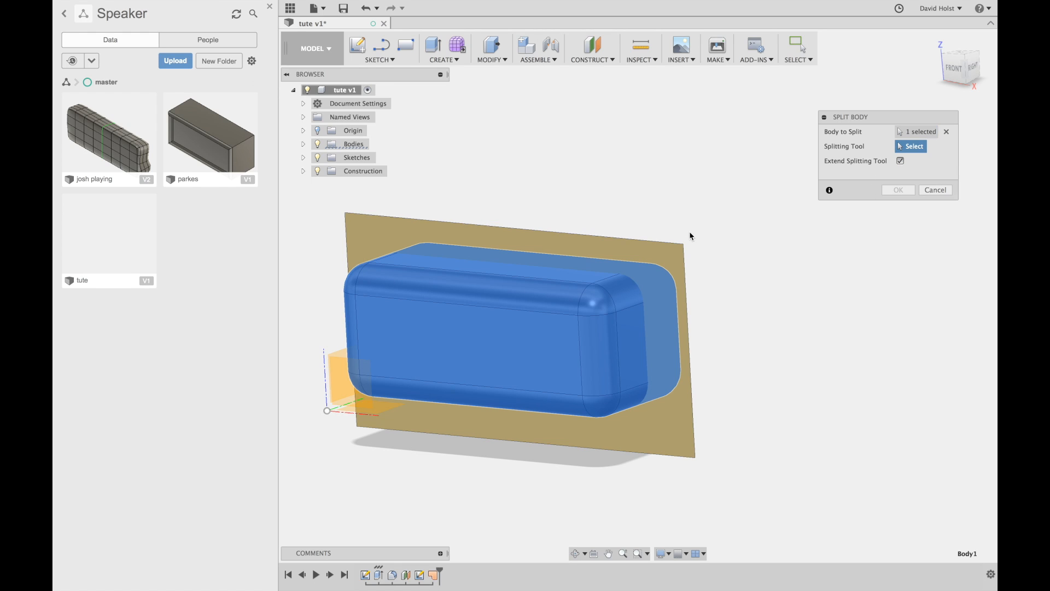
left_click(680, 253)
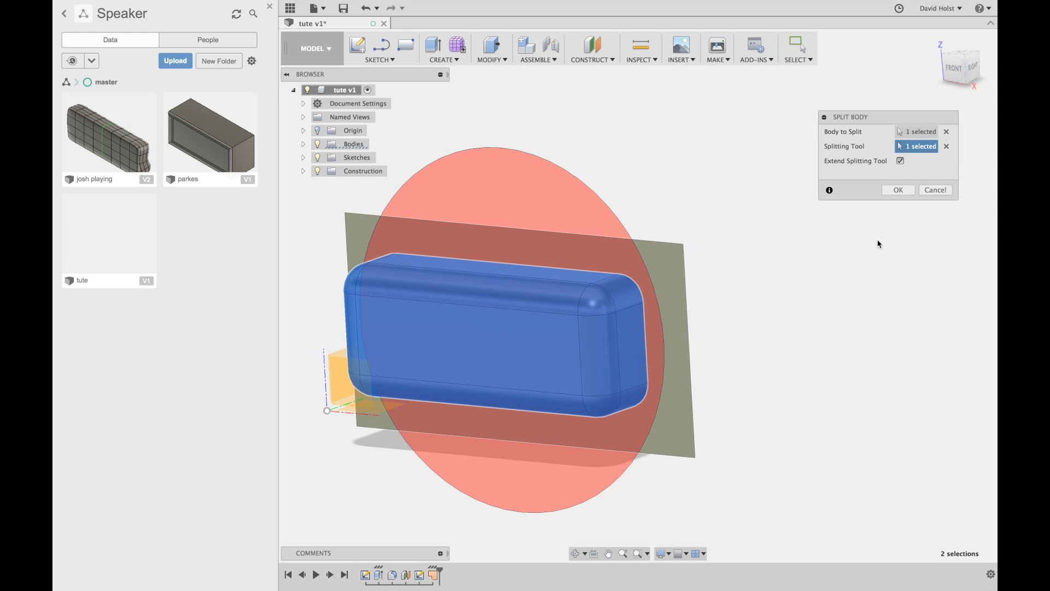
left_click(908, 191)
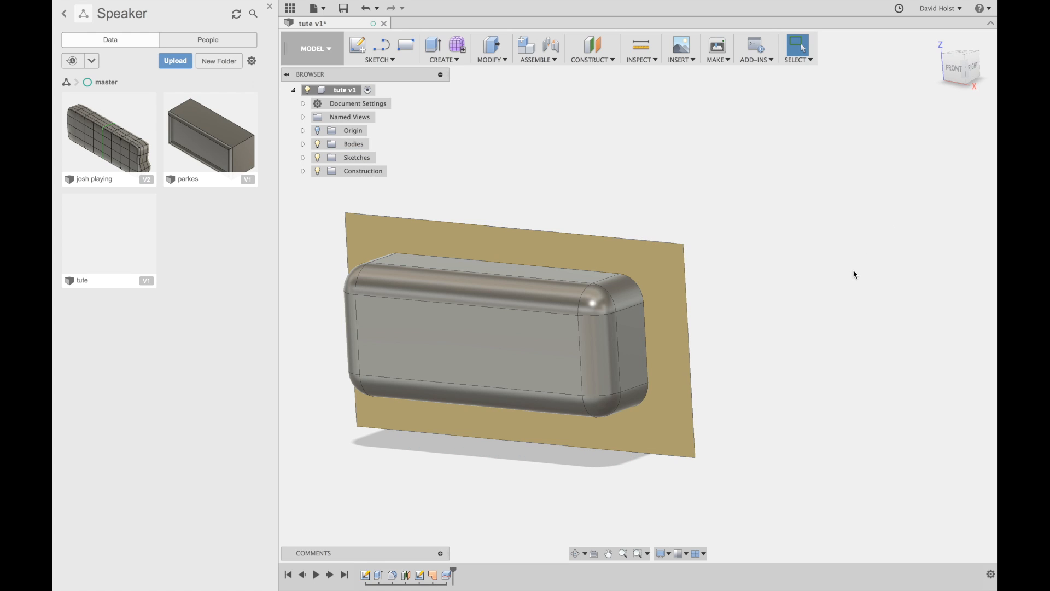
Step: Hide the patch surface body Body2 (1) in the list of bodies
middle_click_drag(800, 360, 788, 356, "shift")
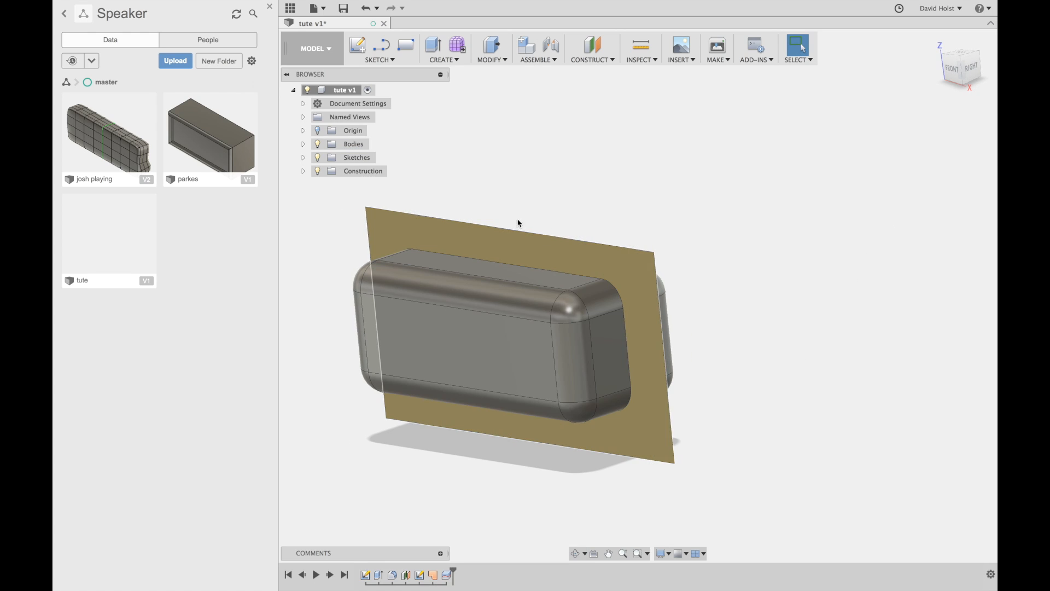
left_click(303, 145)
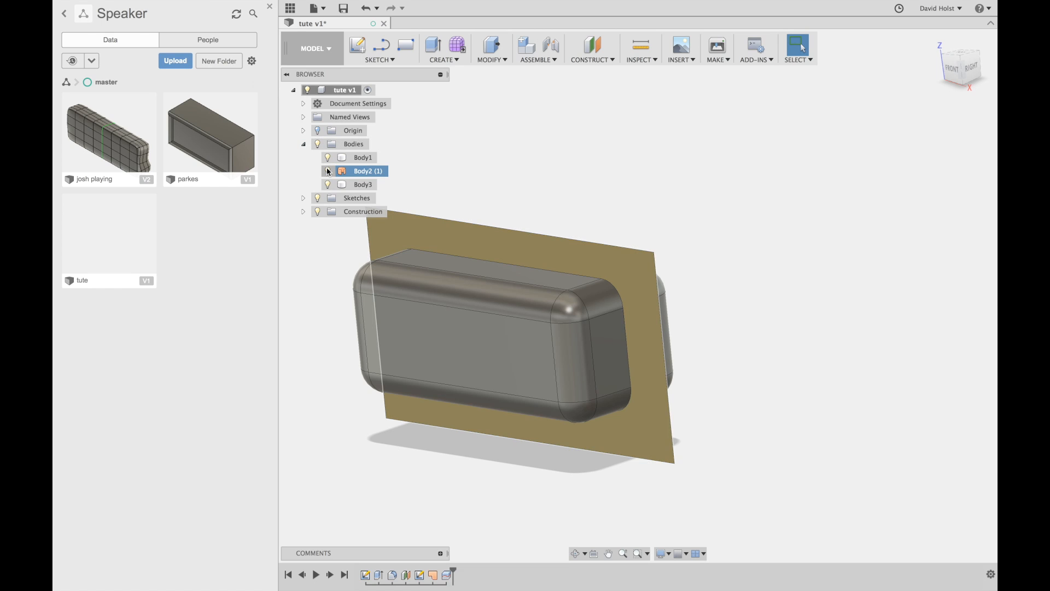
left_click(328, 171)
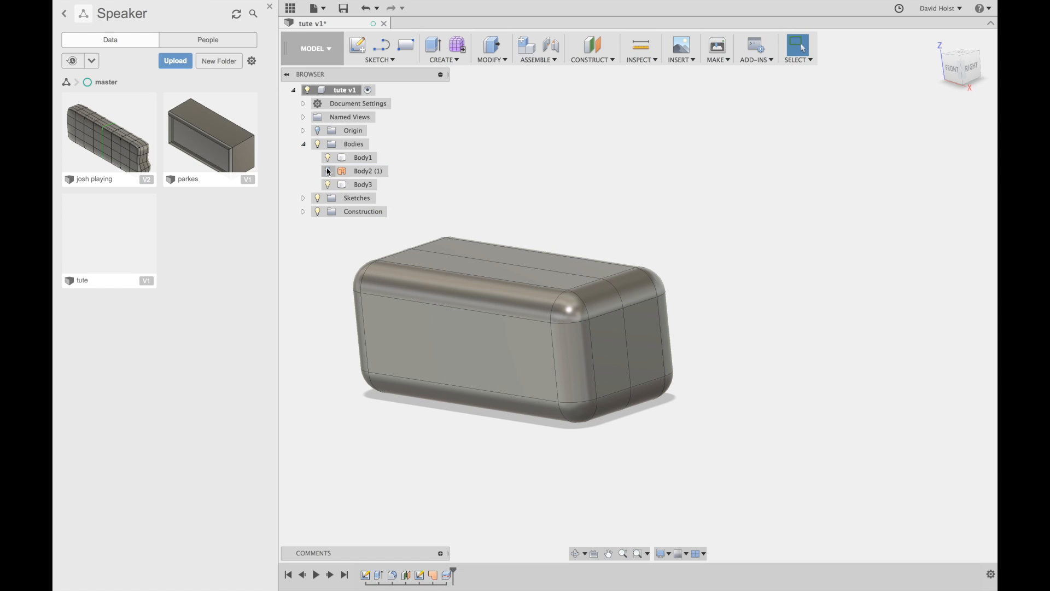
Step: Rename the front half of the split box FRONT and the rear half BACK
double_click(356, 157)
type("E")
type("RONT")
key("Return")
left_click(362, 186, "shift")
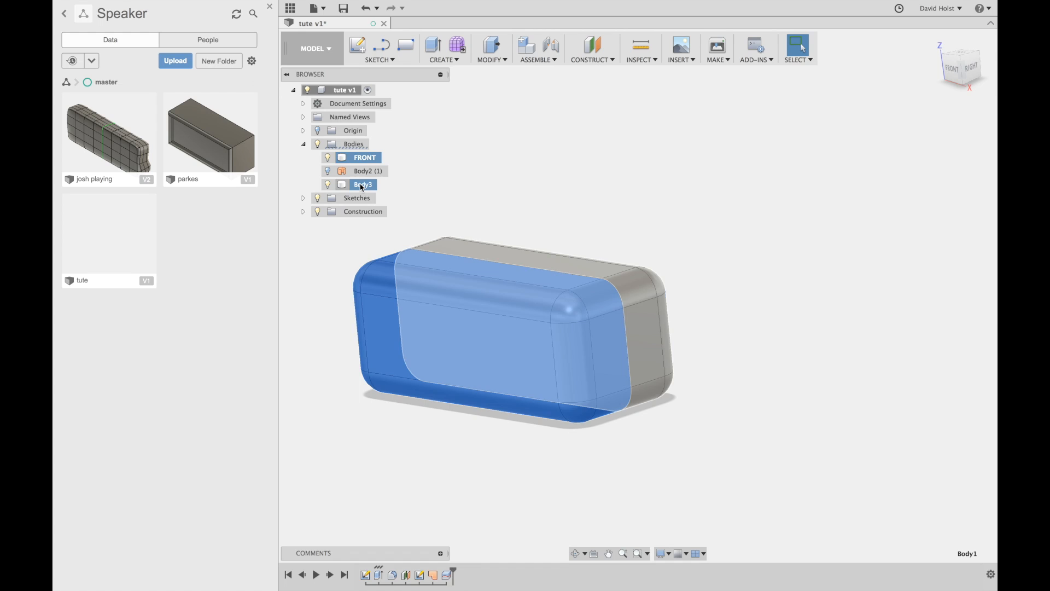
double_click(362, 186)
type("BACK")
key("Return")
left_click(651, 201)
middle_click_drag(750, 236, 713, 265, "shift")
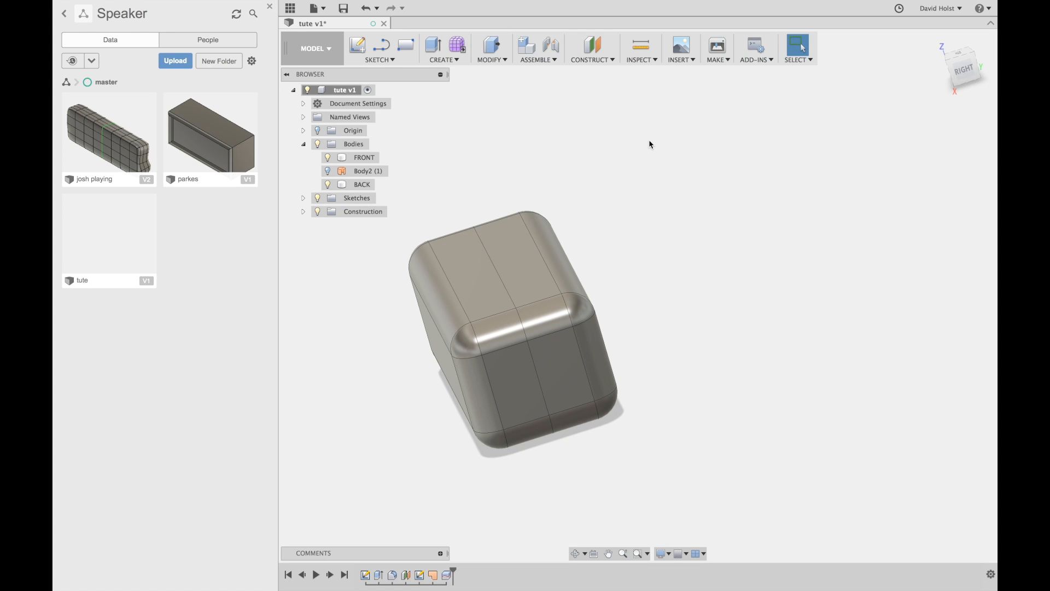
Step: Hide the BACK body and shell the FRONT body to a 5 mm inside thickness, removing its flat split face
left_click(329, 185)
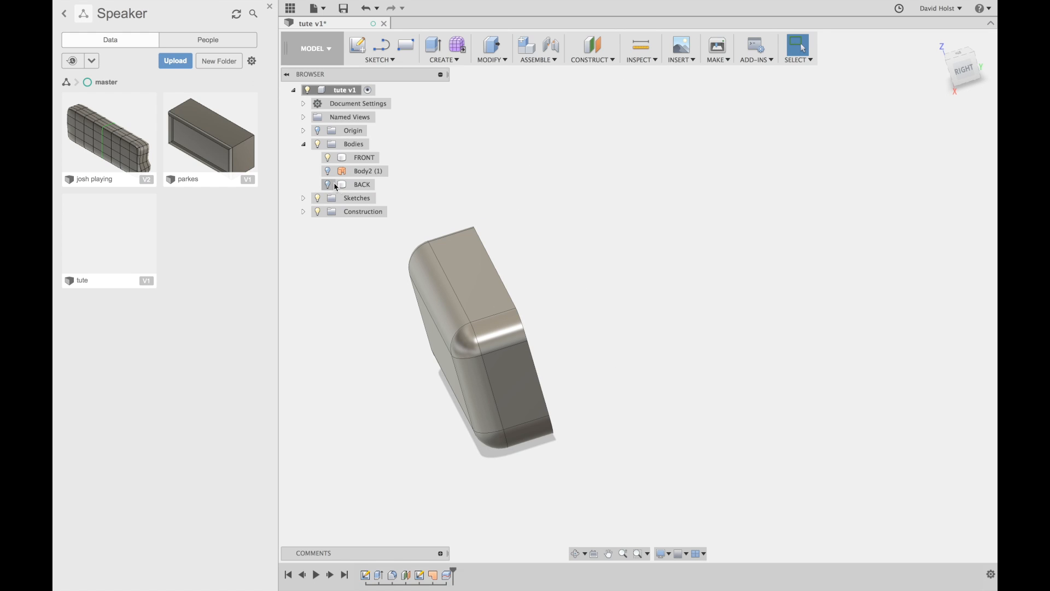
middle_click_drag(610, 400, 586, 403, "shift")
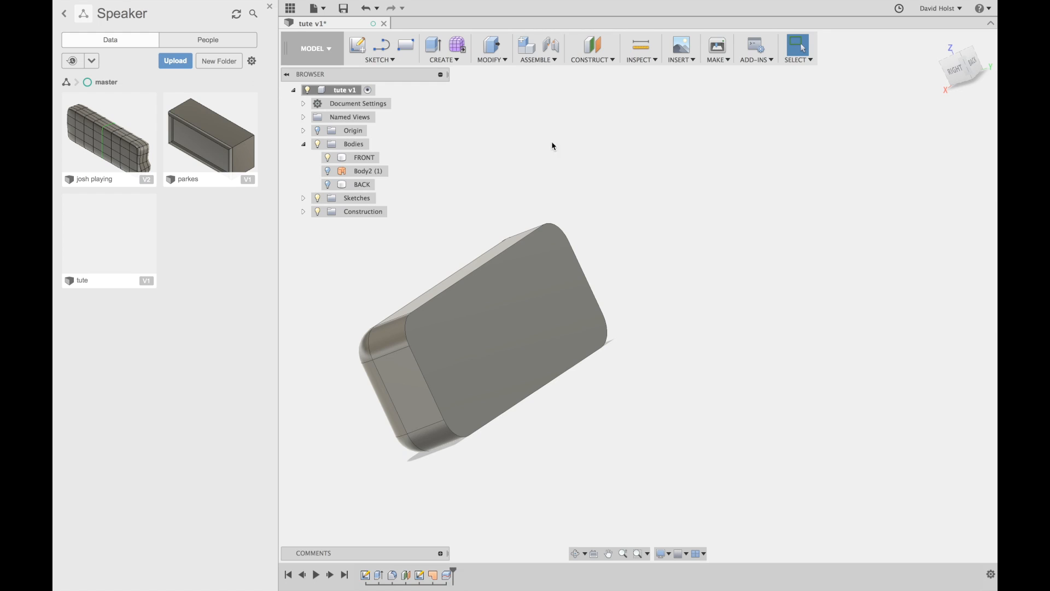
left_click(502, 59)
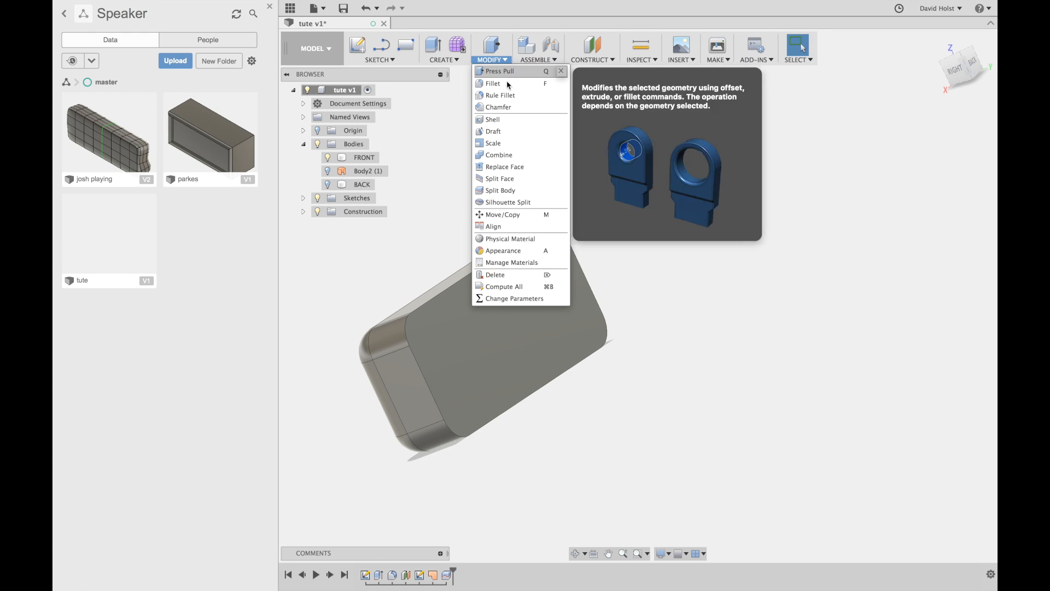
left_click(506, 118)
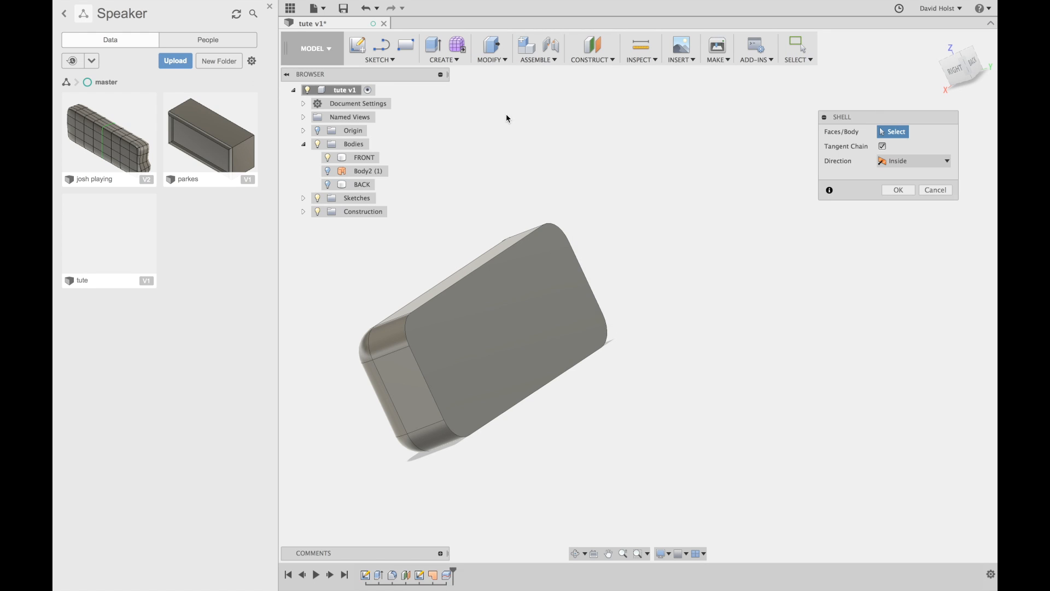
left_click(469, 324)
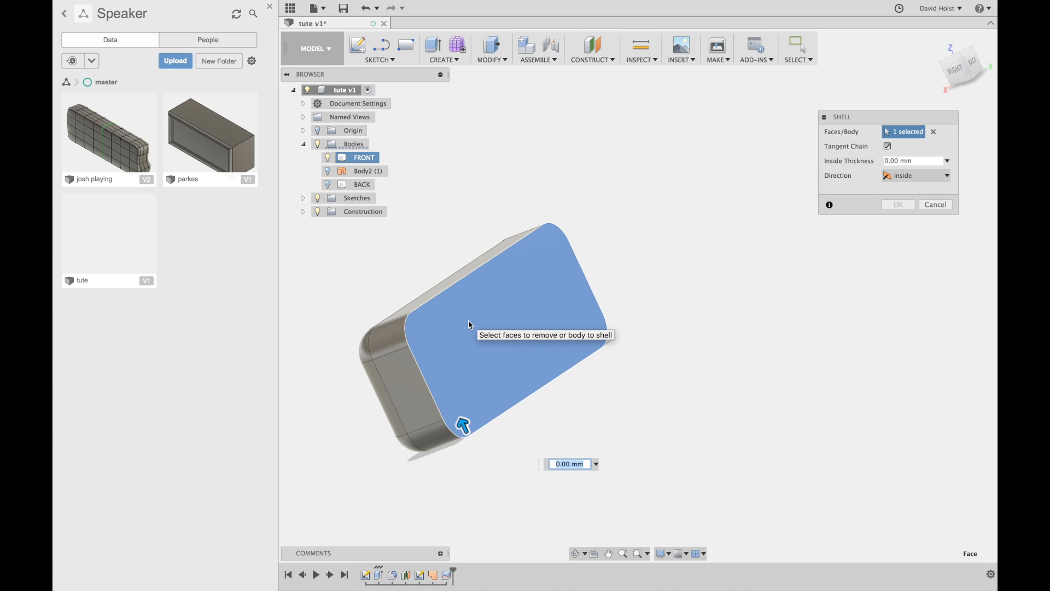
type("5")
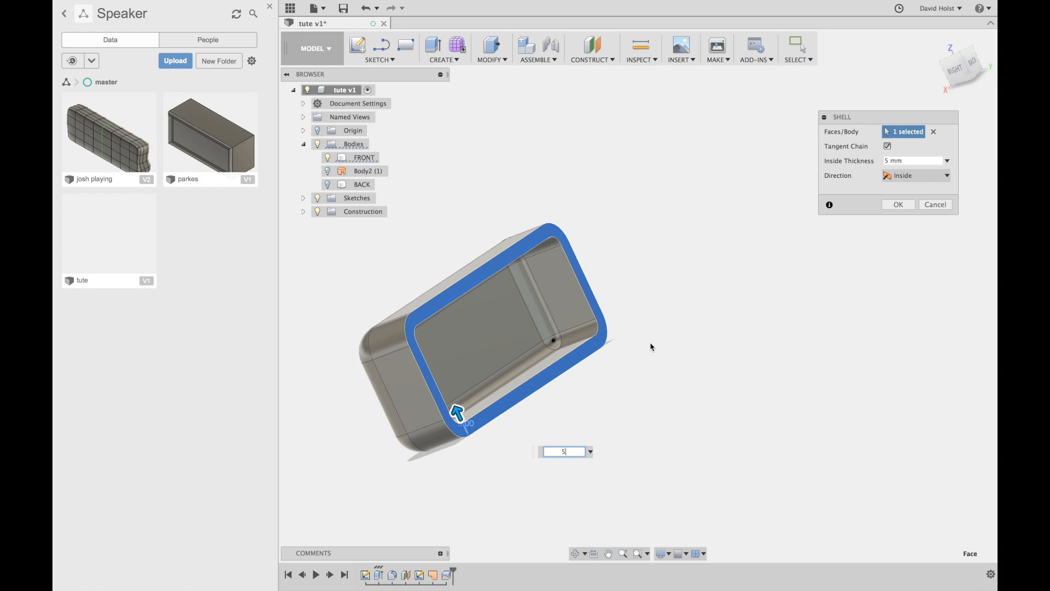
middle_click_drag(640, 347, 634, 349, "shift")
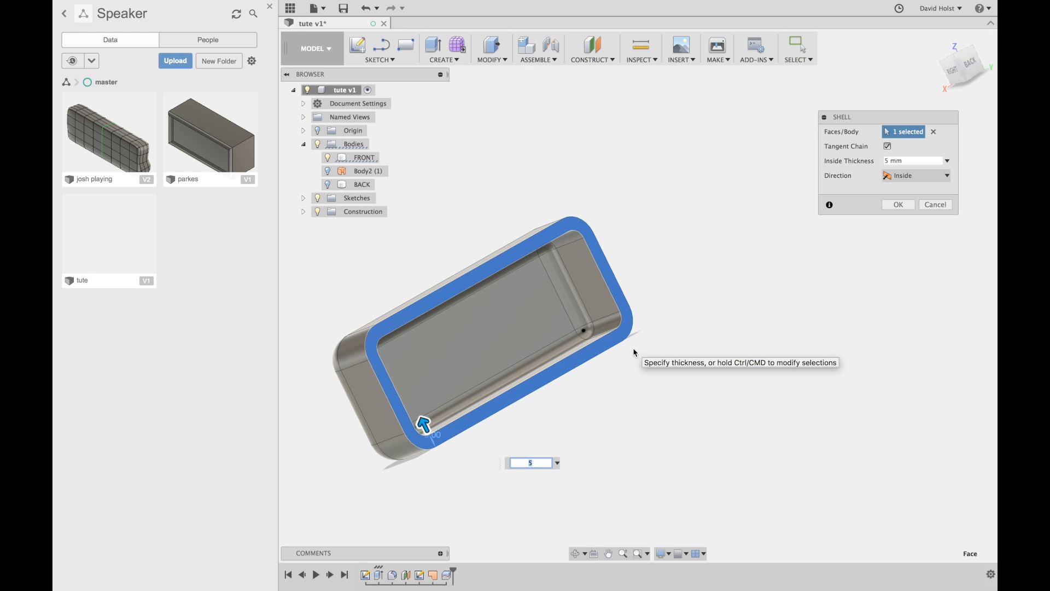
key("Return")
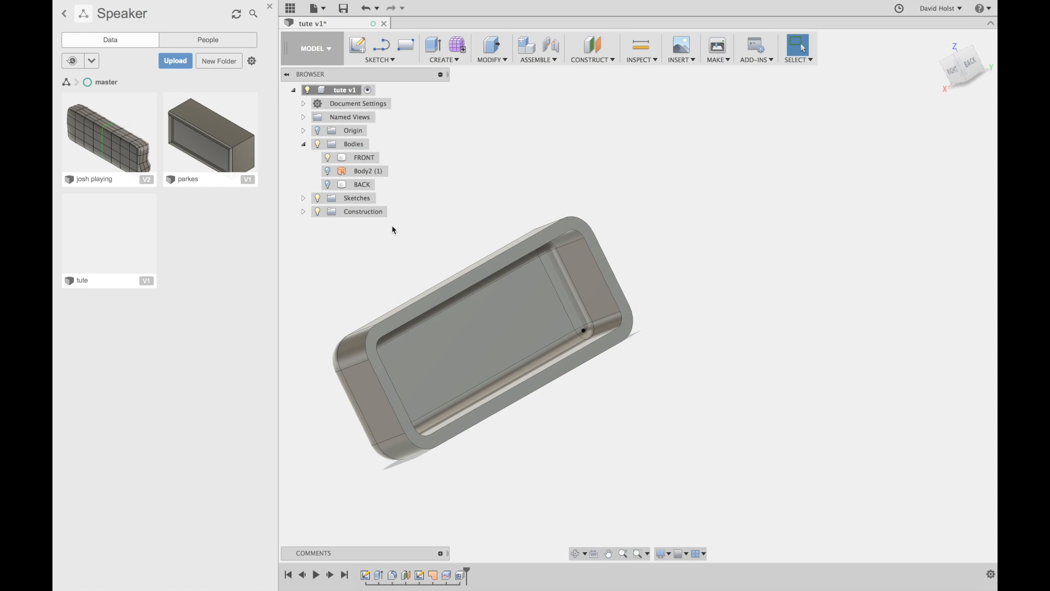
Step: Hide FRONT, show BACK, and shell the BACK body inward through its flat split face, matching the FRONT half's wall thickness
left_click(329, 157)
left_click(328, 170)
left_click(328, 186)
middle_click_drag(436, 352, 537, 343, "shift")
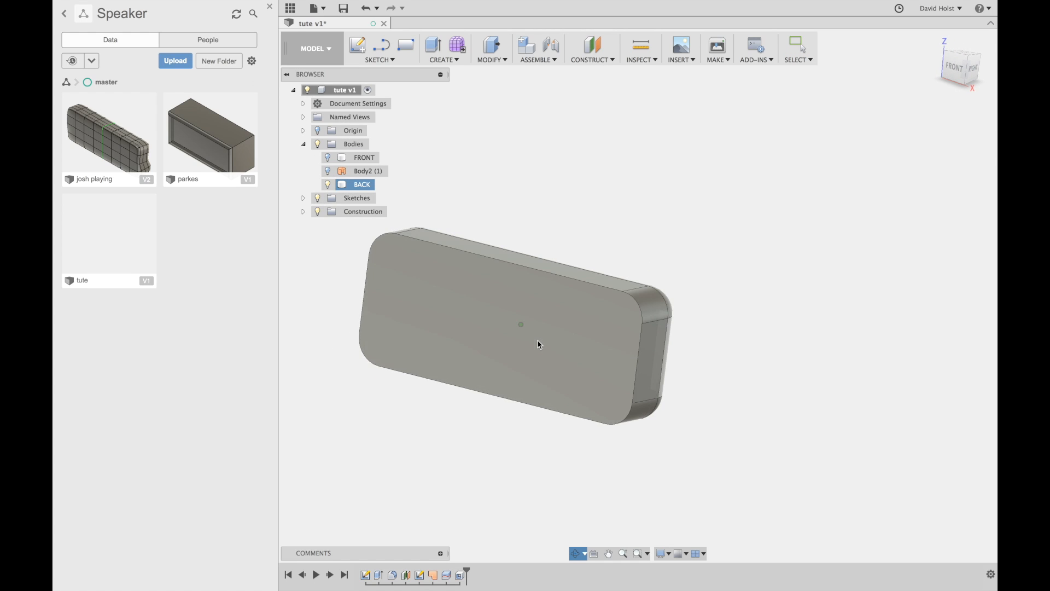
left_click(501, 60)
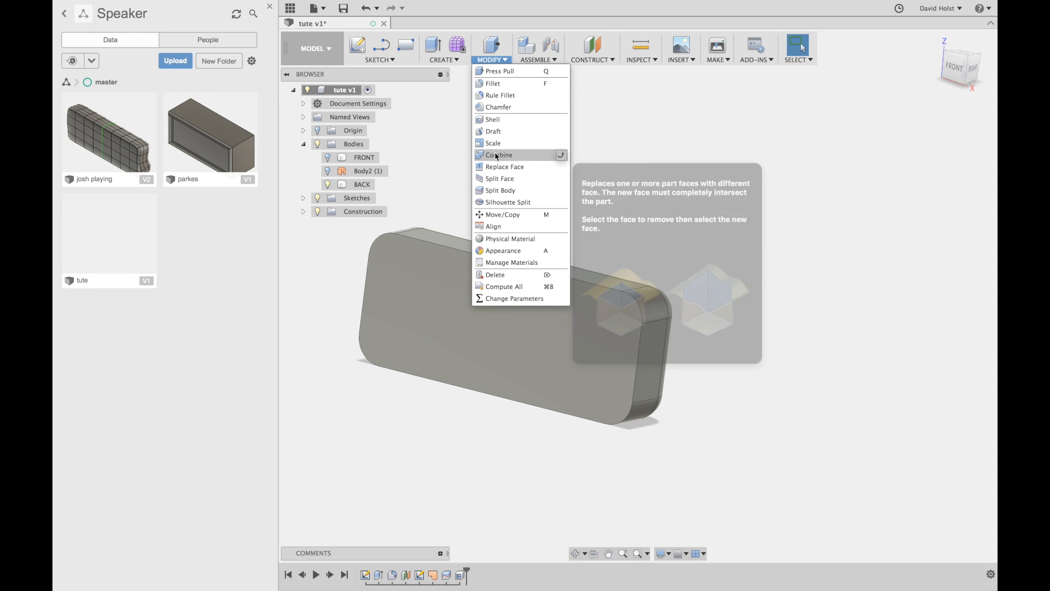
left_click(494, 119)
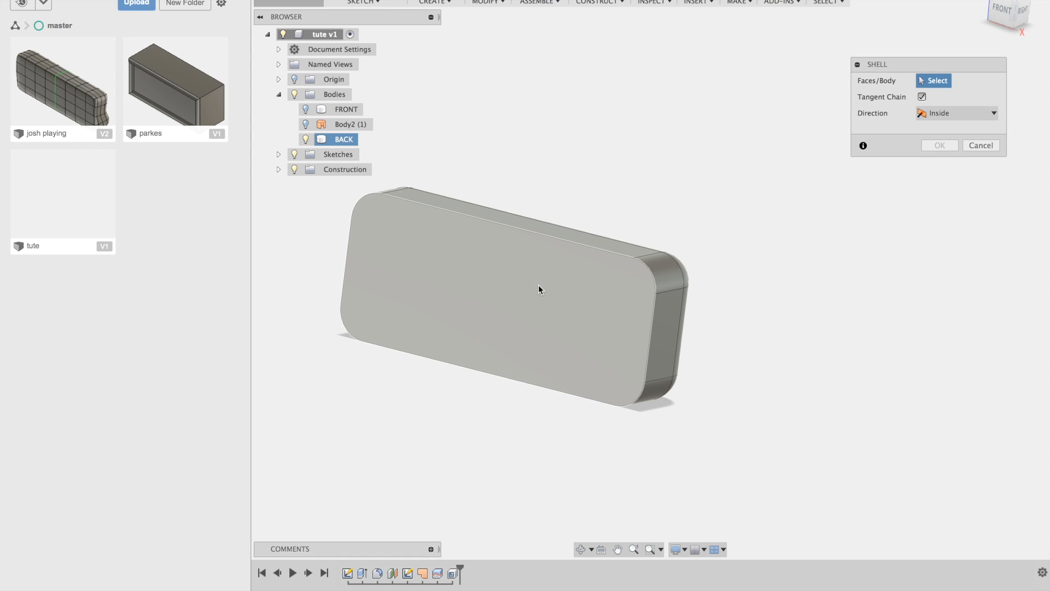
left_click(538, 288)
type("2")
key("Return")
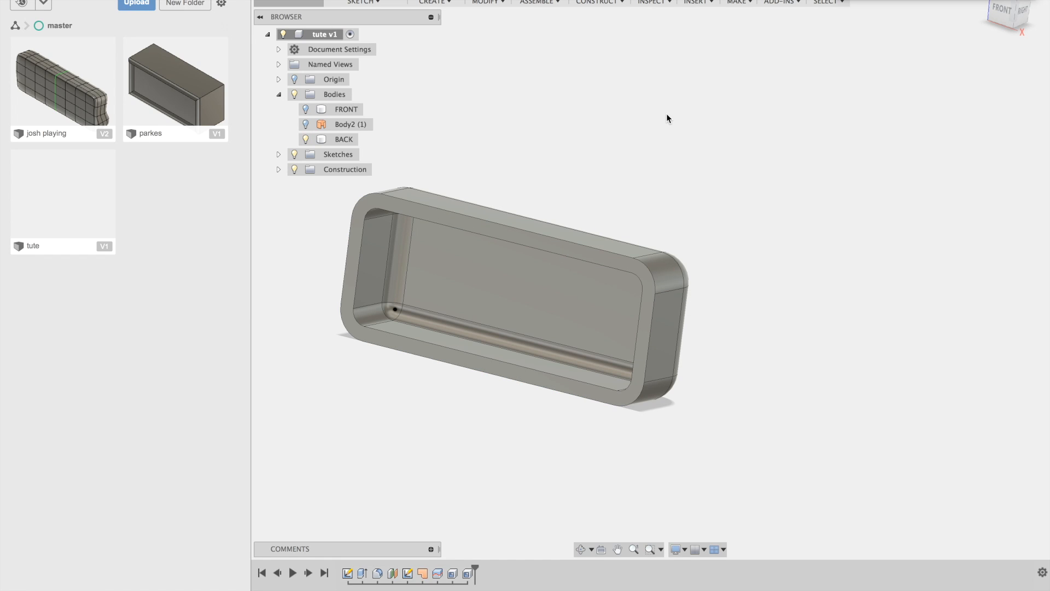
Step: Toggle the visibility of the FRONT and BACK halves to check each one, leaving both bodies shown together
middle_click_drag(614, 275, 659, 296, "shift")
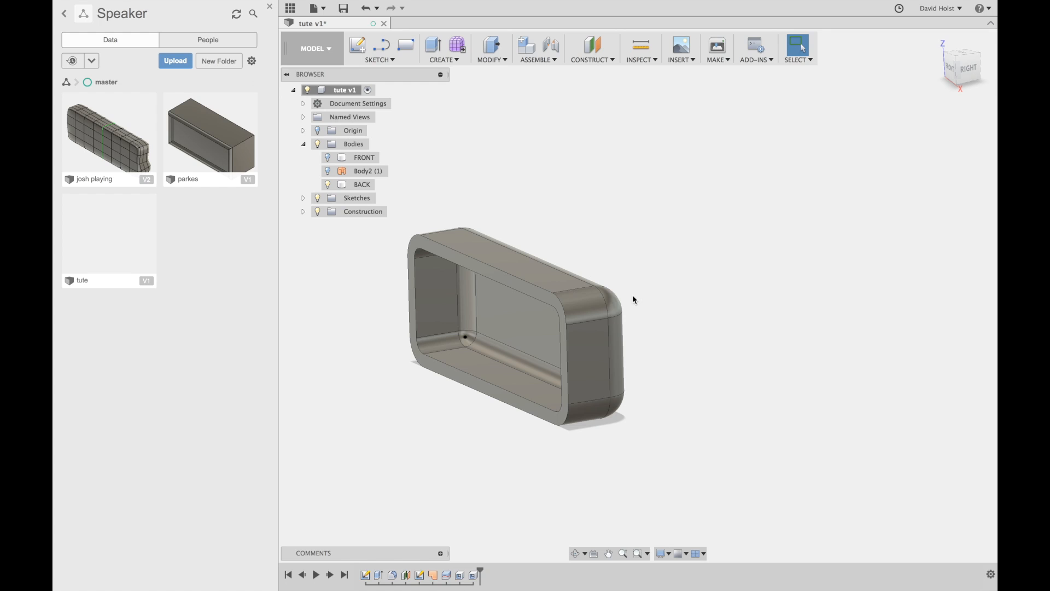
left_click(330, 159)
left_click(328, 158)
left_click(328, 158)
left_click(328, 159)
left_click(327, 185)
left_click(327, 184)
left_click(330, 159)
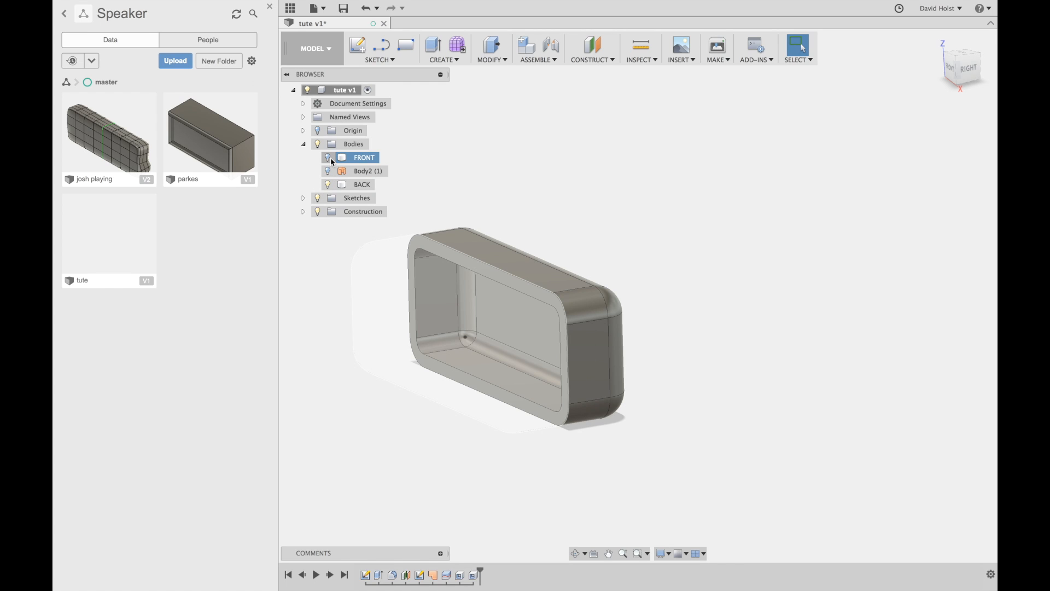
mouse_move(436, 442)
middle_mouse_down("shift")
mouse_move(408, 441)
mouse_move(436, 445)
middle_mouse_up("shift")
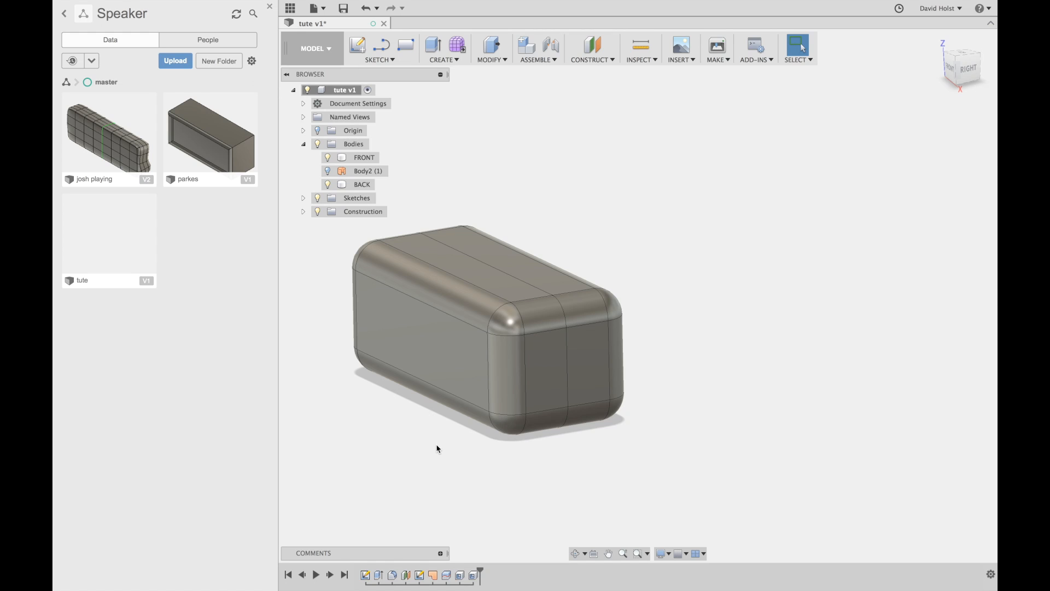
Step: Hide the BACK body and inspect the FRONT half's hollow interior and outer face
left_click(328, 184)
middle_click_drag(609, 344, 503, 346, "shift")
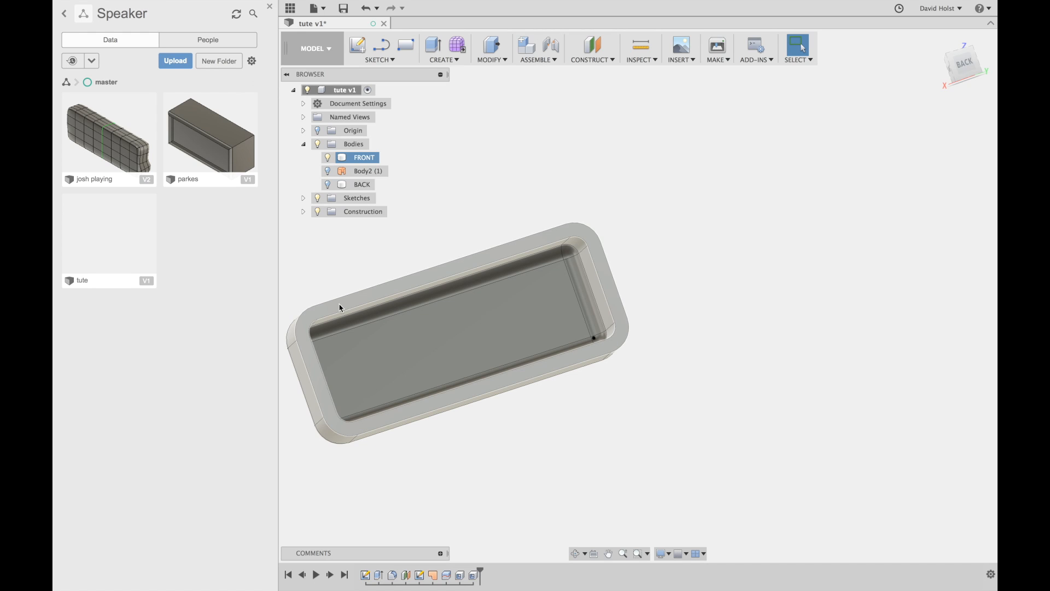
middle_click_drag(368, 418, 457, 410, "shift")
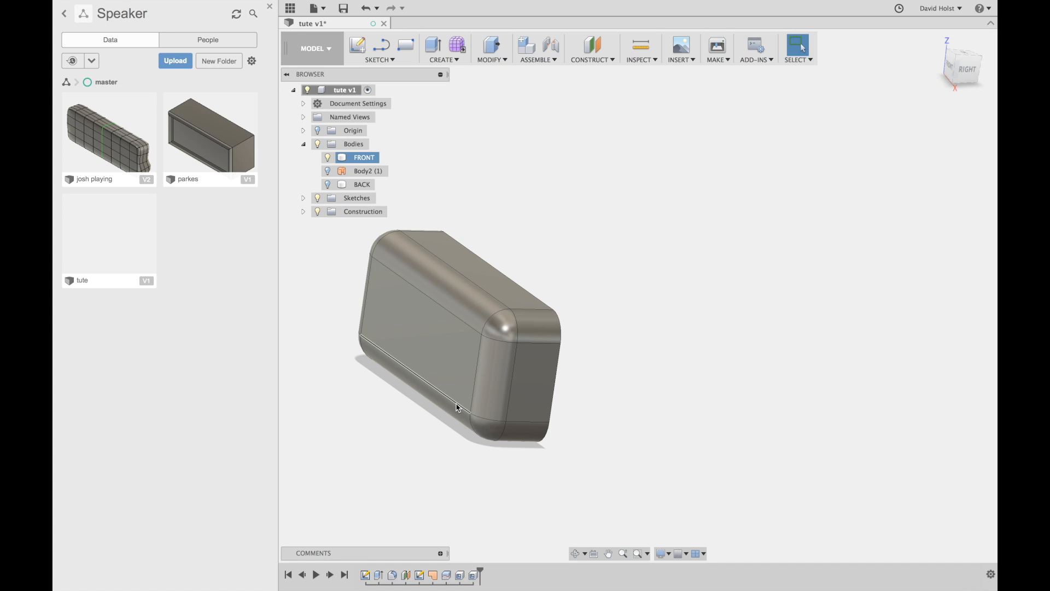
mouse_move(804, 2)
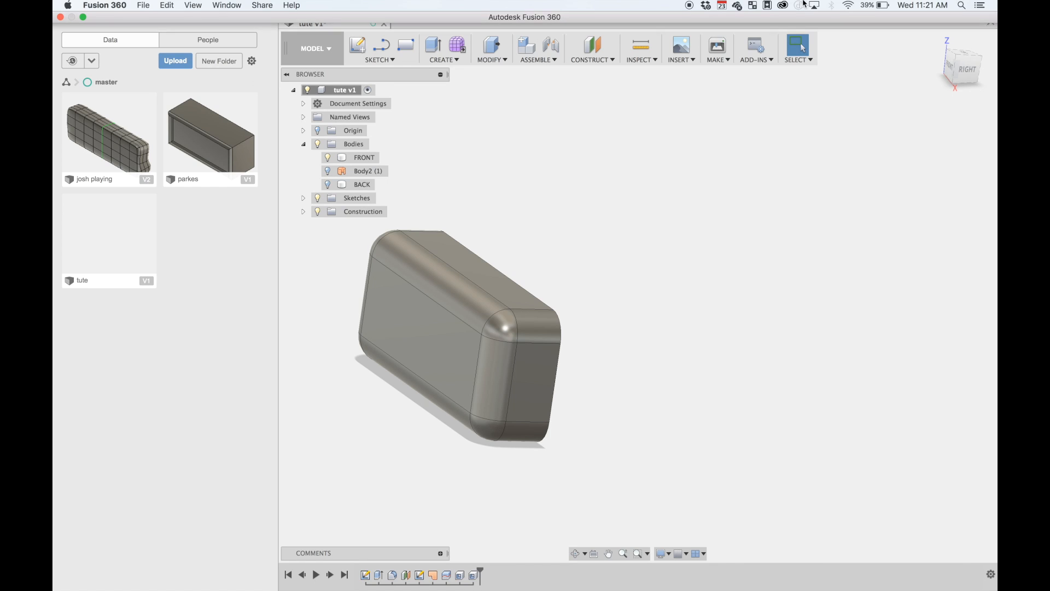